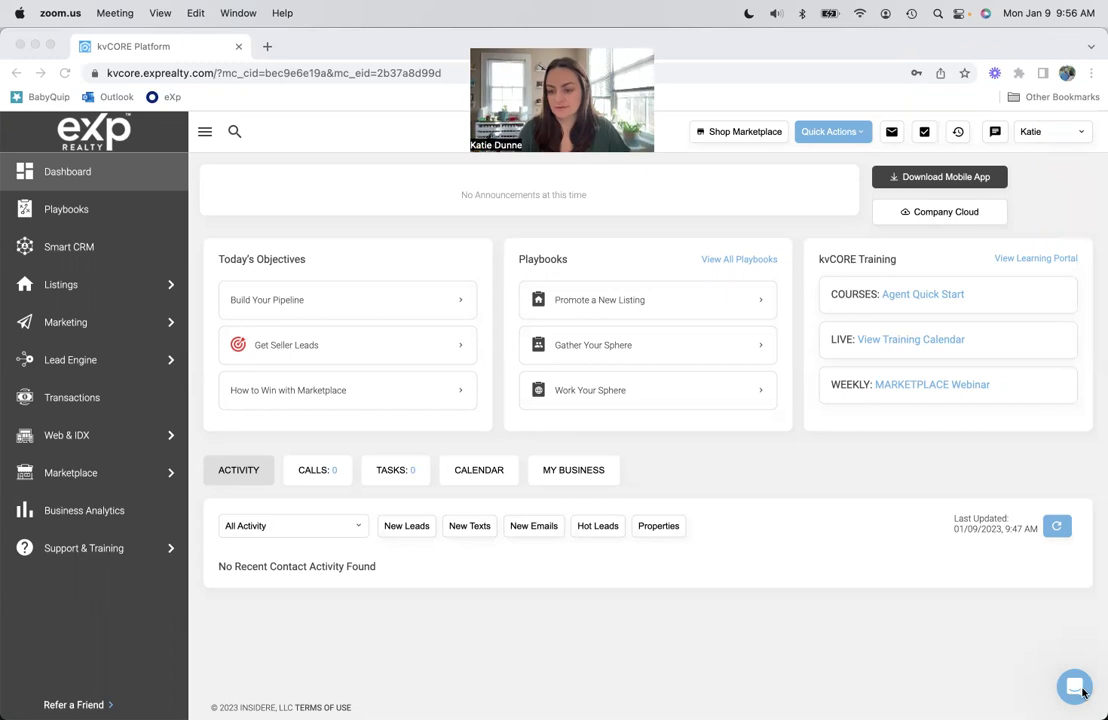
Step: Open your own agent profile and switch it to edit mode
{"action": "left_click", "coordinate": [1066, 139]}
{"action": "left_click", "coordinate": [1075, 134]}
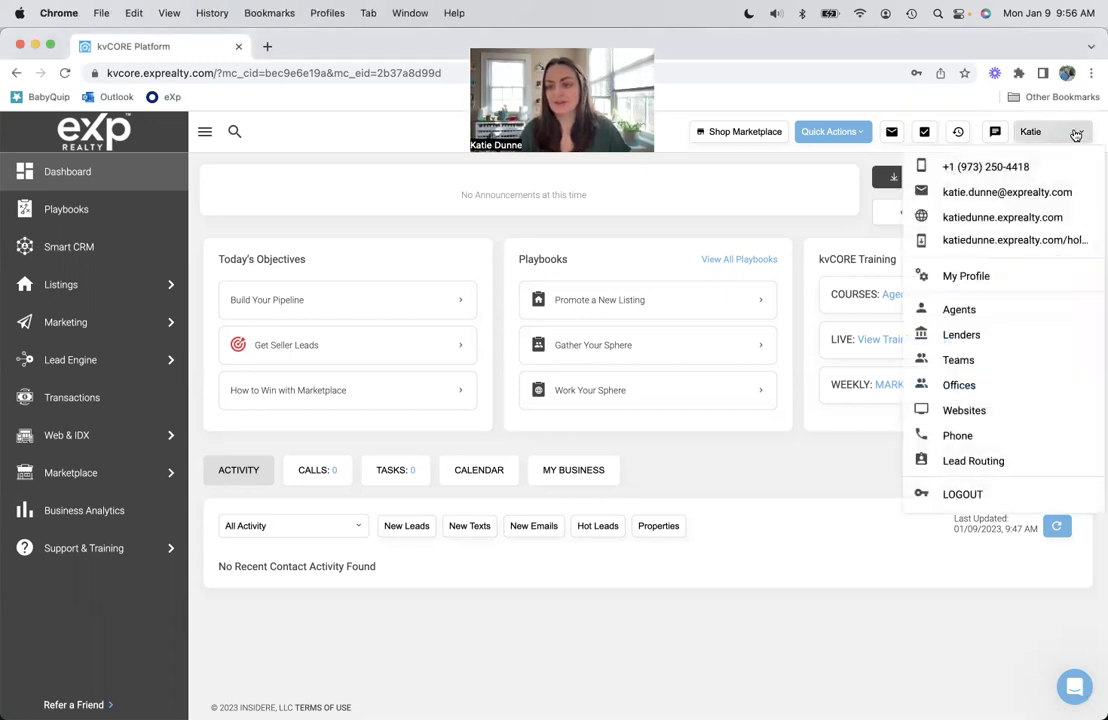
{"action": "left_click", "coordinate": [984, 275]}
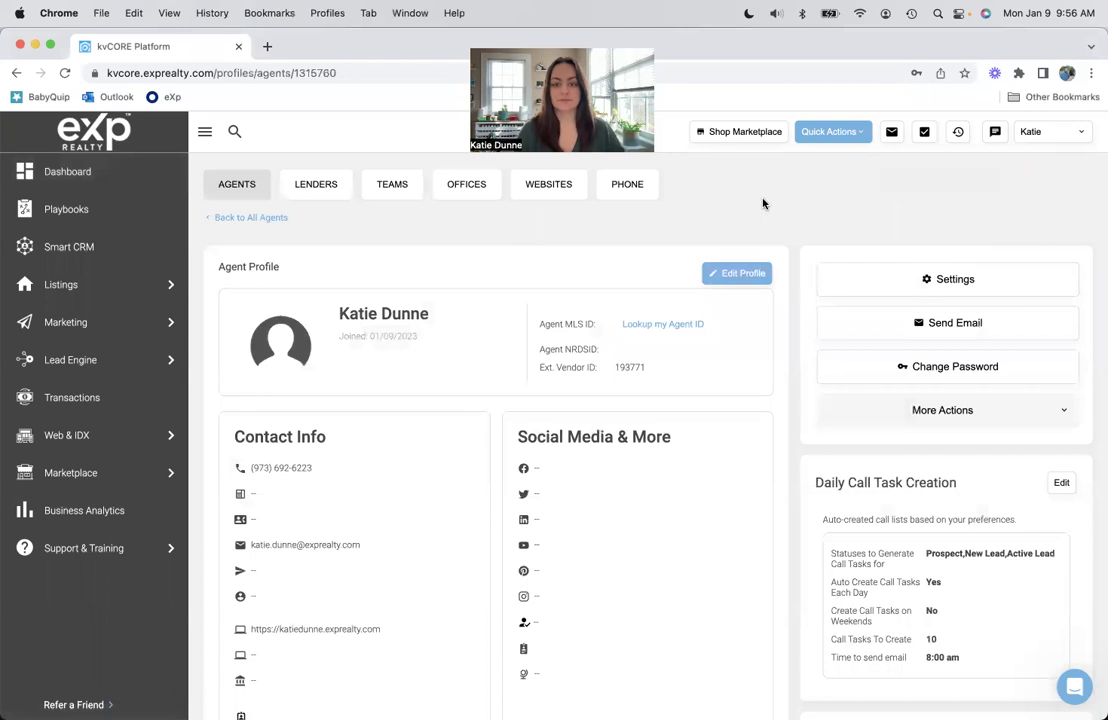
{"action": "scroll", "coordinate": [596, 279], "scroll_direction": "down", "scroll_amount": 1}
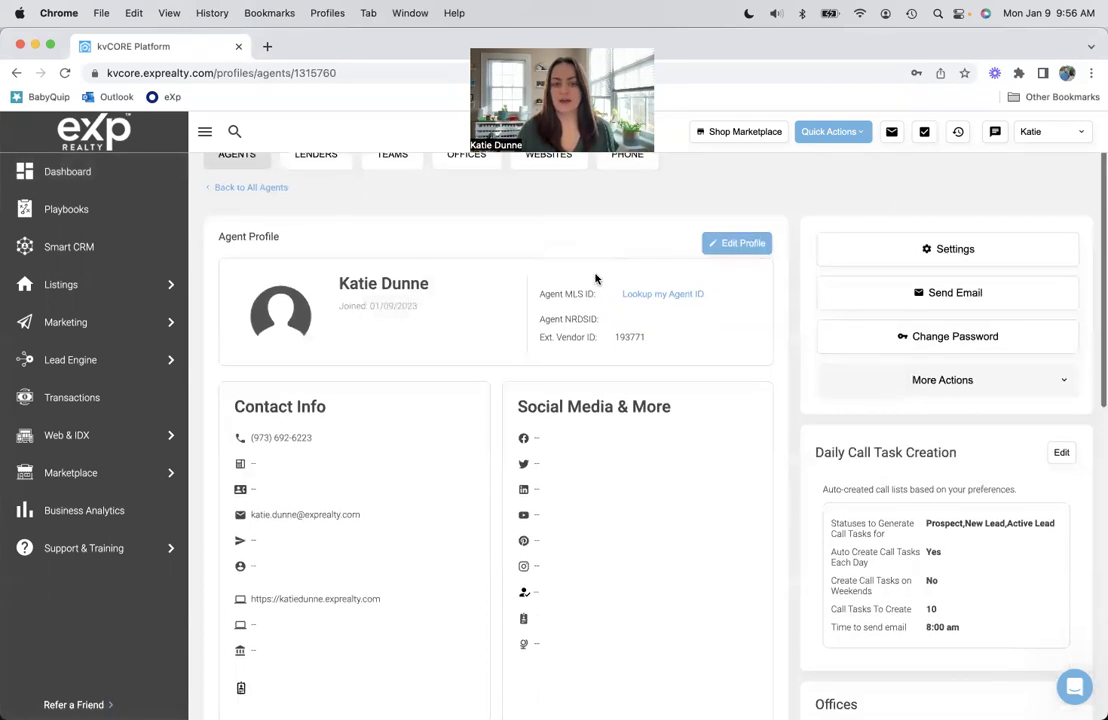
{"action": "scroll", "coordinate": [596, 279], "scroll_direction": "up", "scroll_amount": 1}
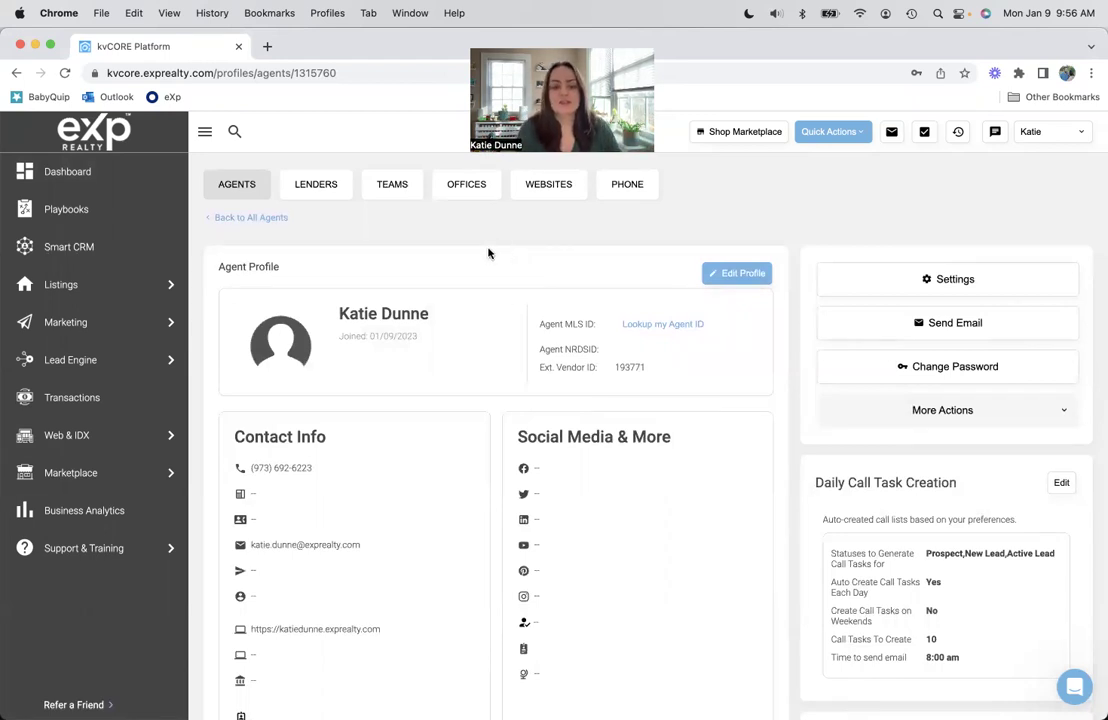
{"action": "left_click", "coordinate": [739, 283]}
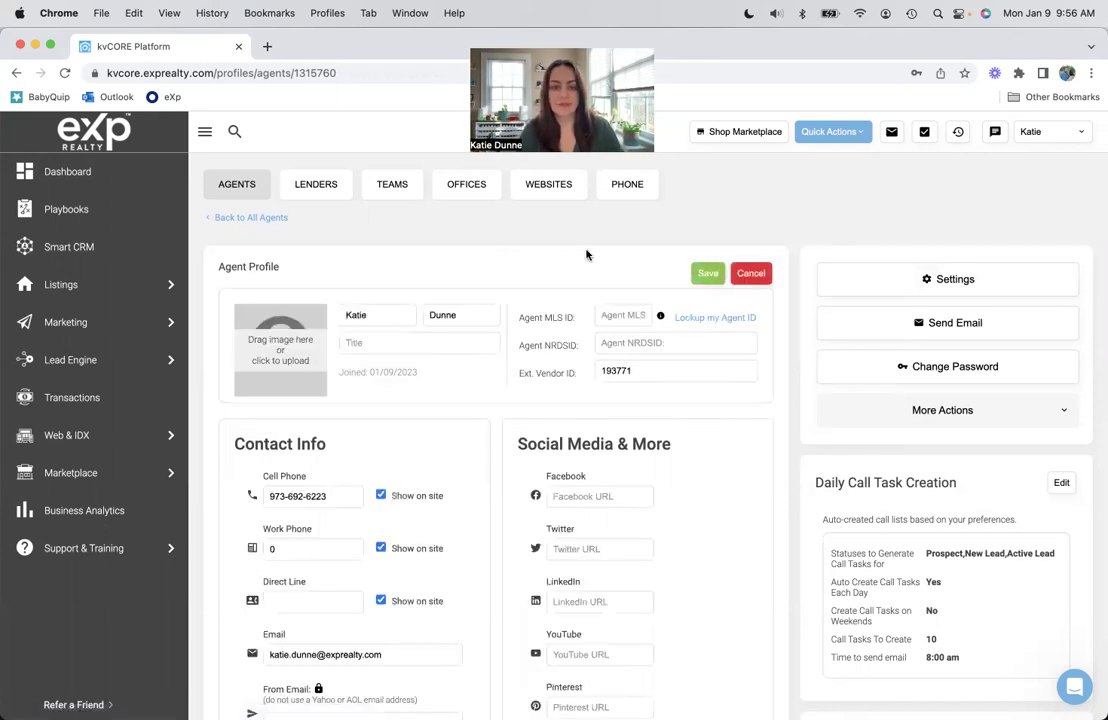
Step: Review the title and agent MLS ID fields at the head of the agent profile
{"action": "scroll", "coordinate": [587, 254], "scroll_direction": "down", "scroll_amount": 1}
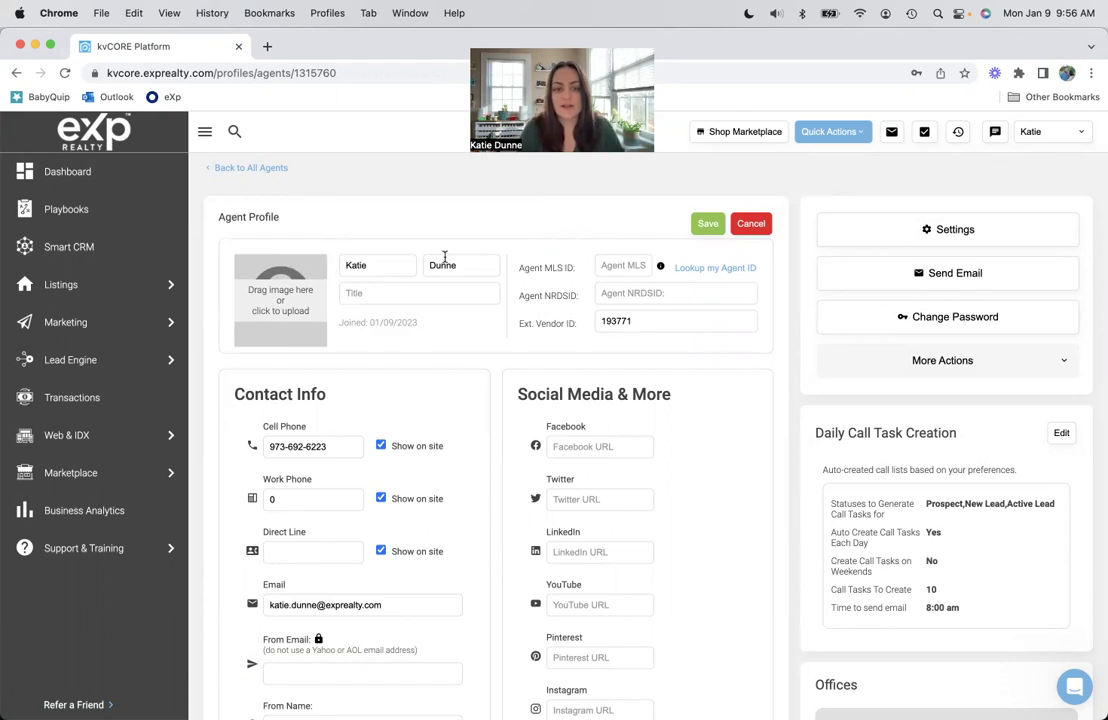
{"action": "left_click", "coordinate": [387, 293]}
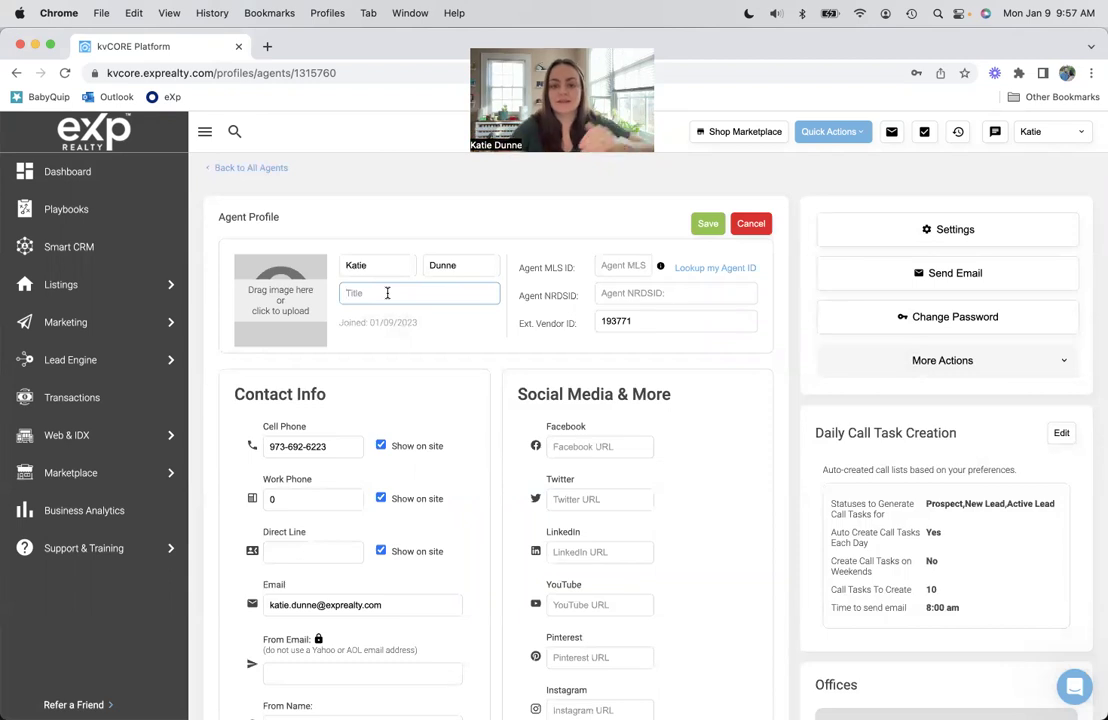
{"action": "left_click", "coordinate": [622, 264]}
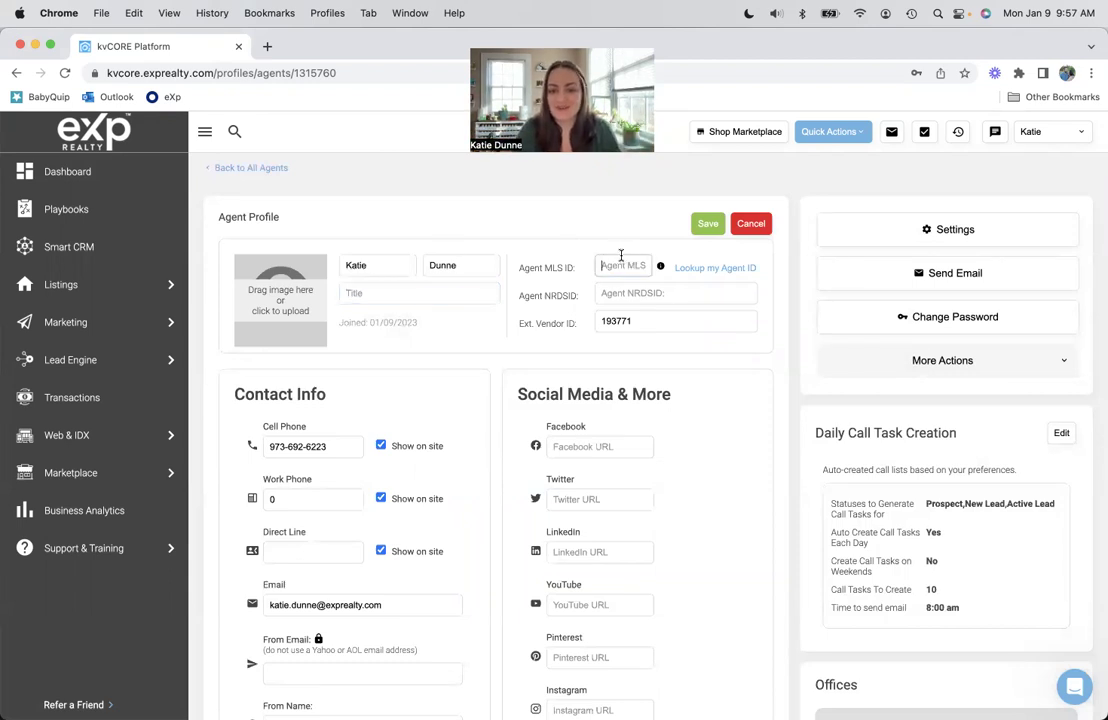
{"action": "mouse_move", "coordinate": [660, 268]}
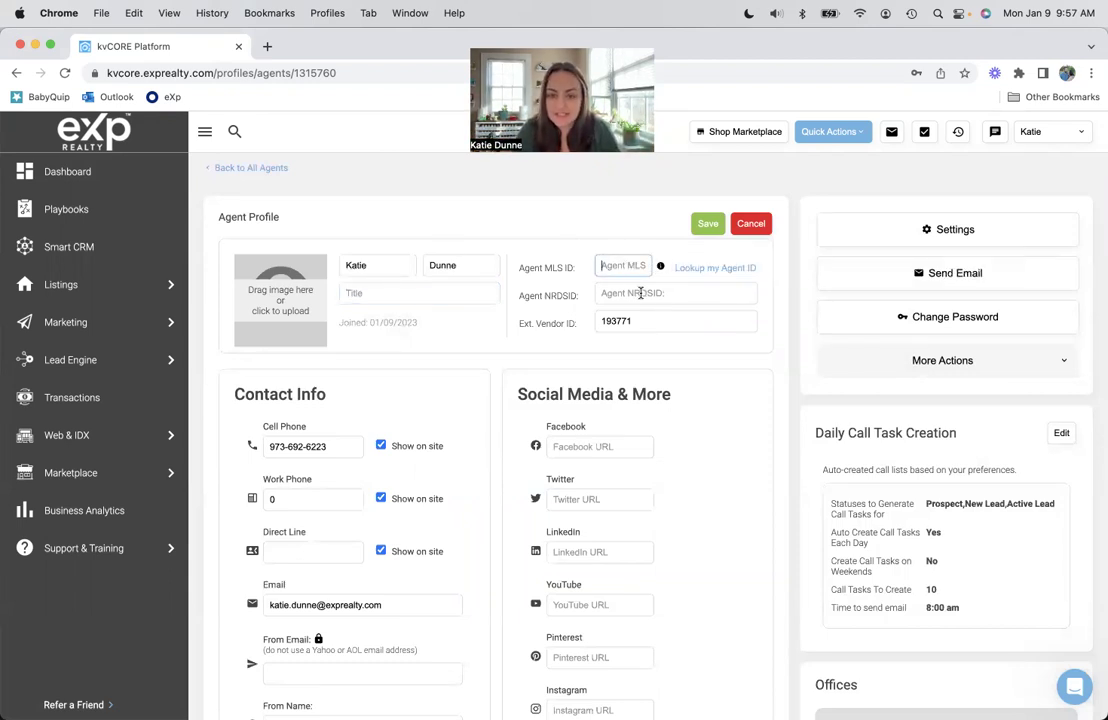
Step: Turn off Show on site for the direct line in the contact info
{"action": "scroll", "coordinate": [525, 240], "scroll_direction": "down", "scroll_amount": 1}
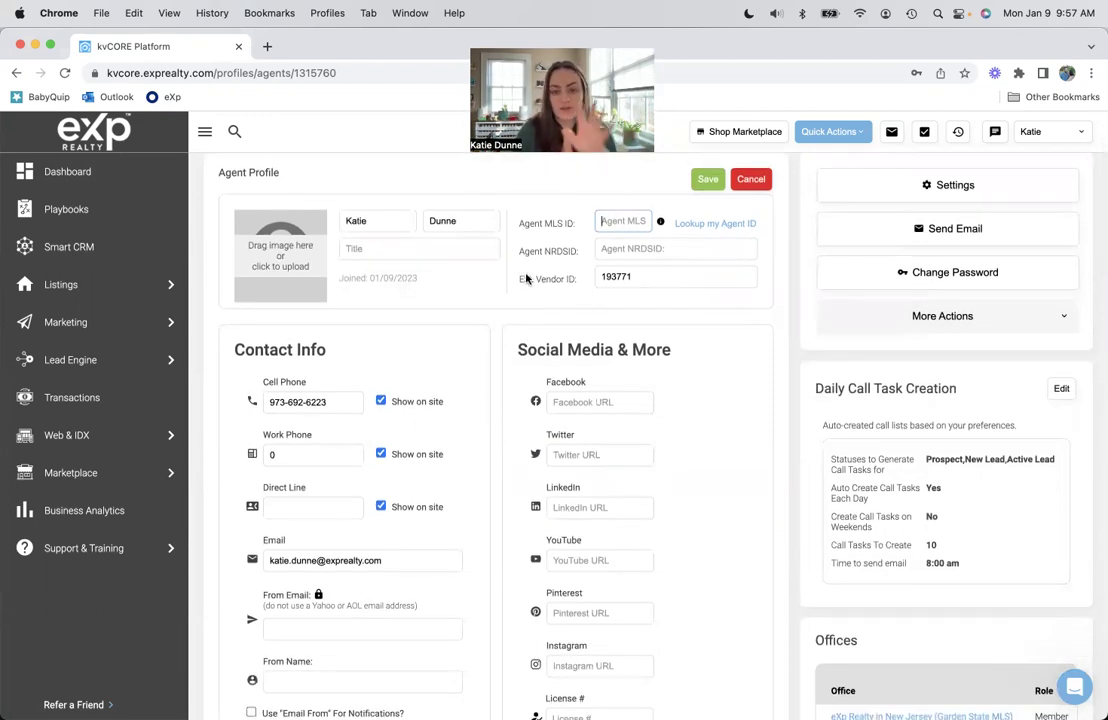
{"action": "scroll", "coordinate": [500, 300], "scroll_direction": "down", "scroll_amount": 2}
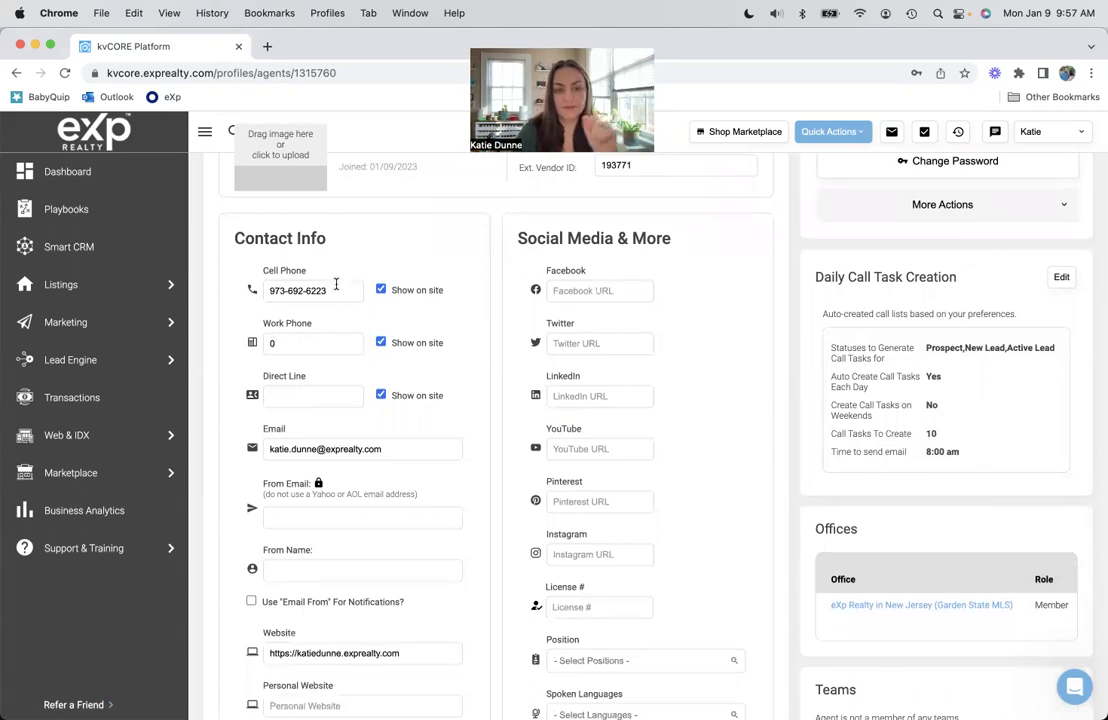
{"action": "left_click", "coordinate": [330, 343]}
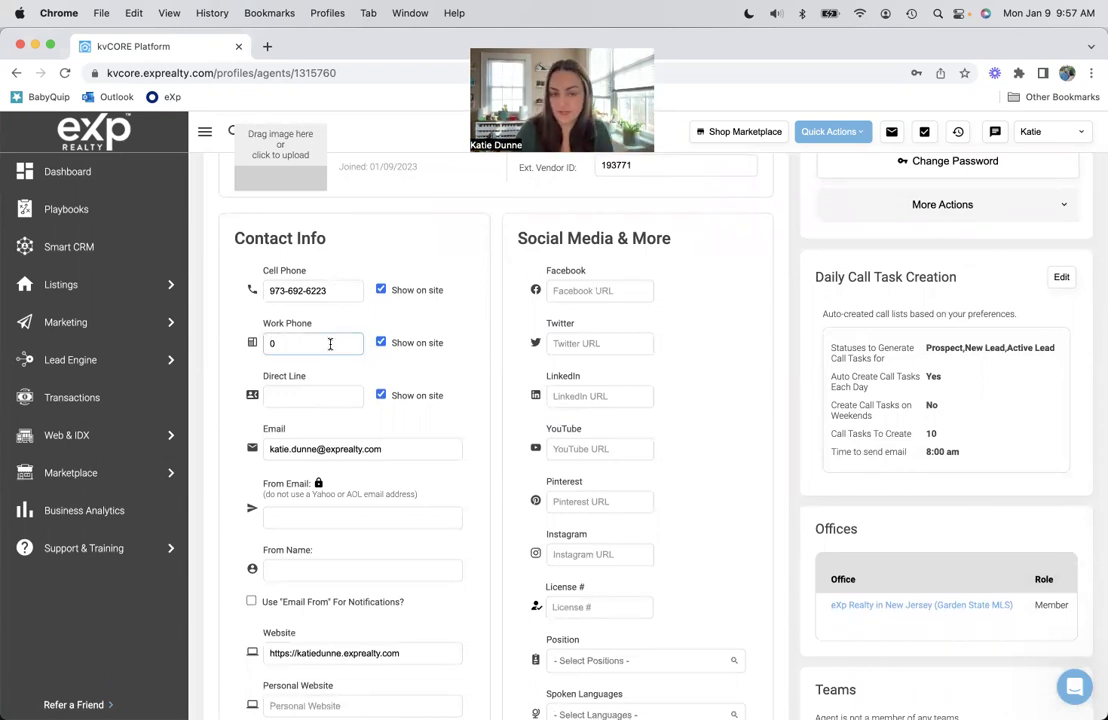
{"action": "left_click", "coordinate": [380, 394]}
Step: Examine the Email, From Email and From Name fields in the contact info
{"action": "scroll", "coordinate": [472, 350], "scroll_direction": "down", "scroll_amount": 2}
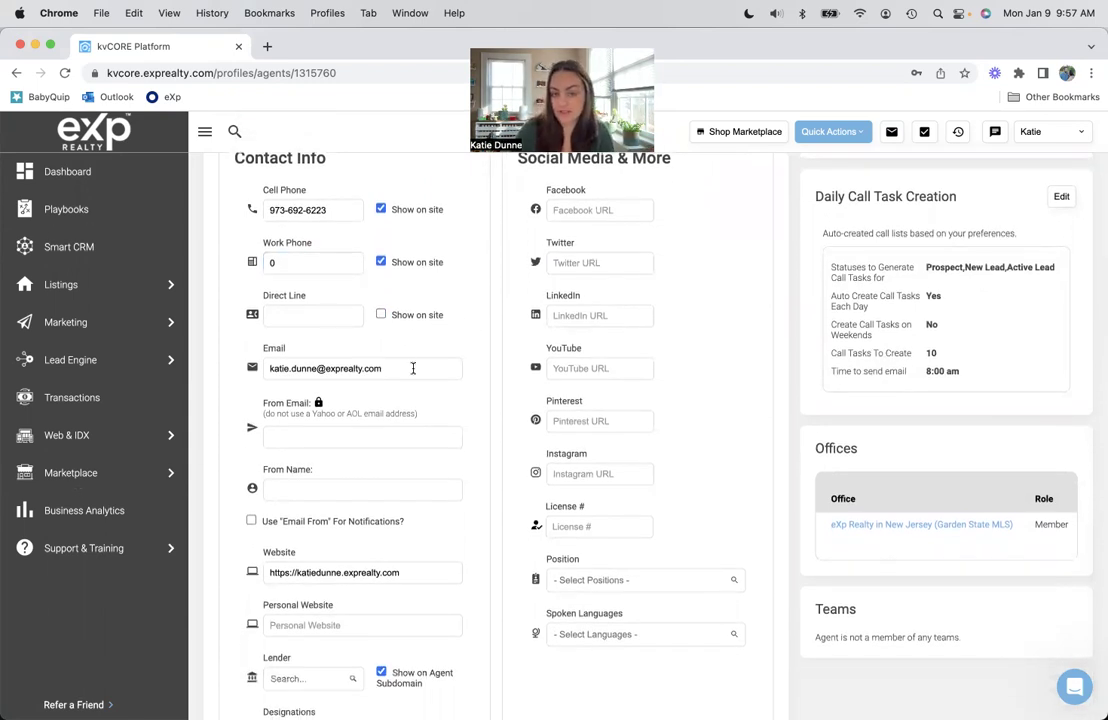
{"action": "scroll", "coordinate": [445, 400], "scroll_direction": "down", "scroll_amount": 1}
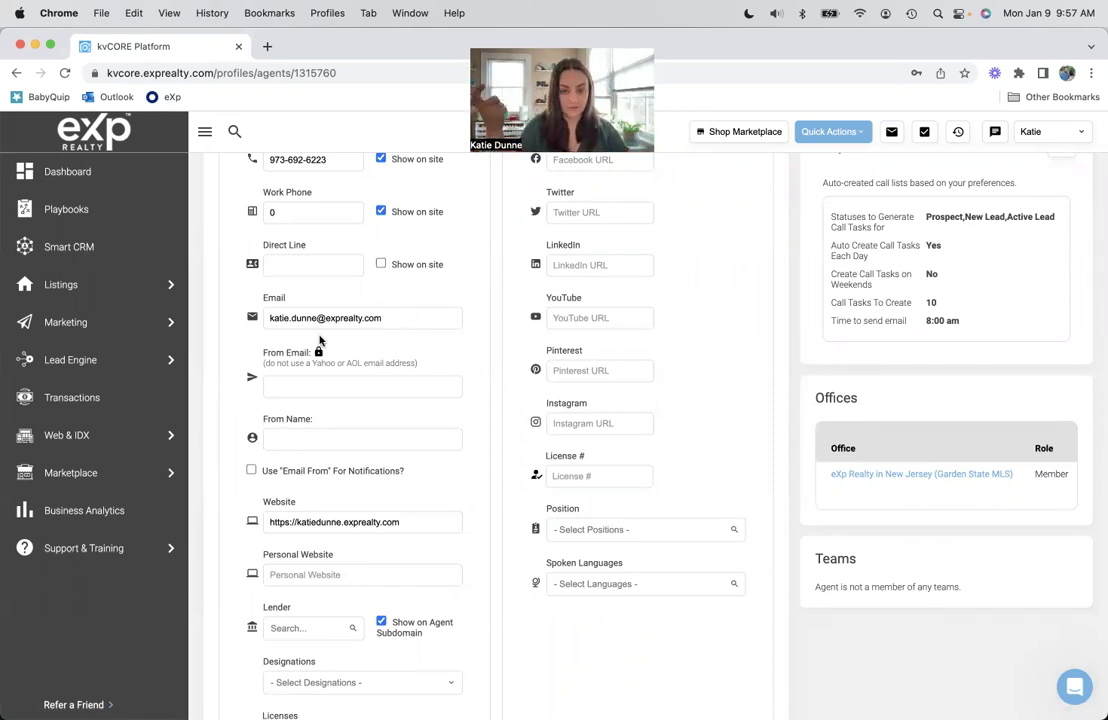
{"action": "left_click", "coordinate": [294, 385]}
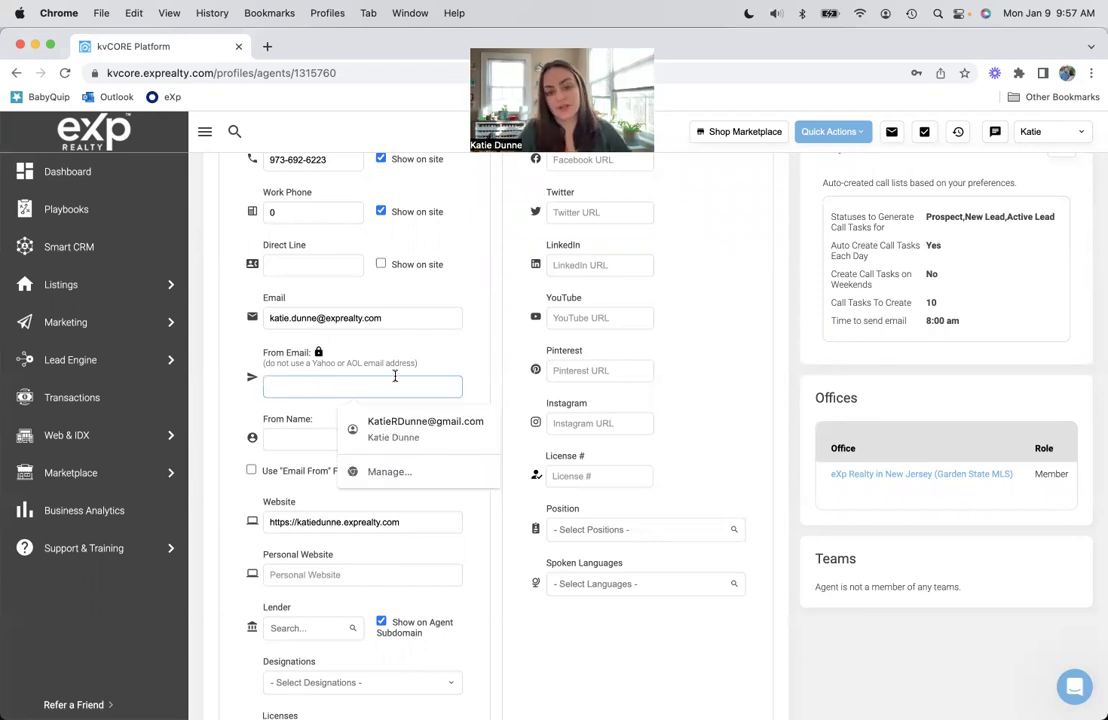
{"action": "left_click", "coordinate": [475, 368]}
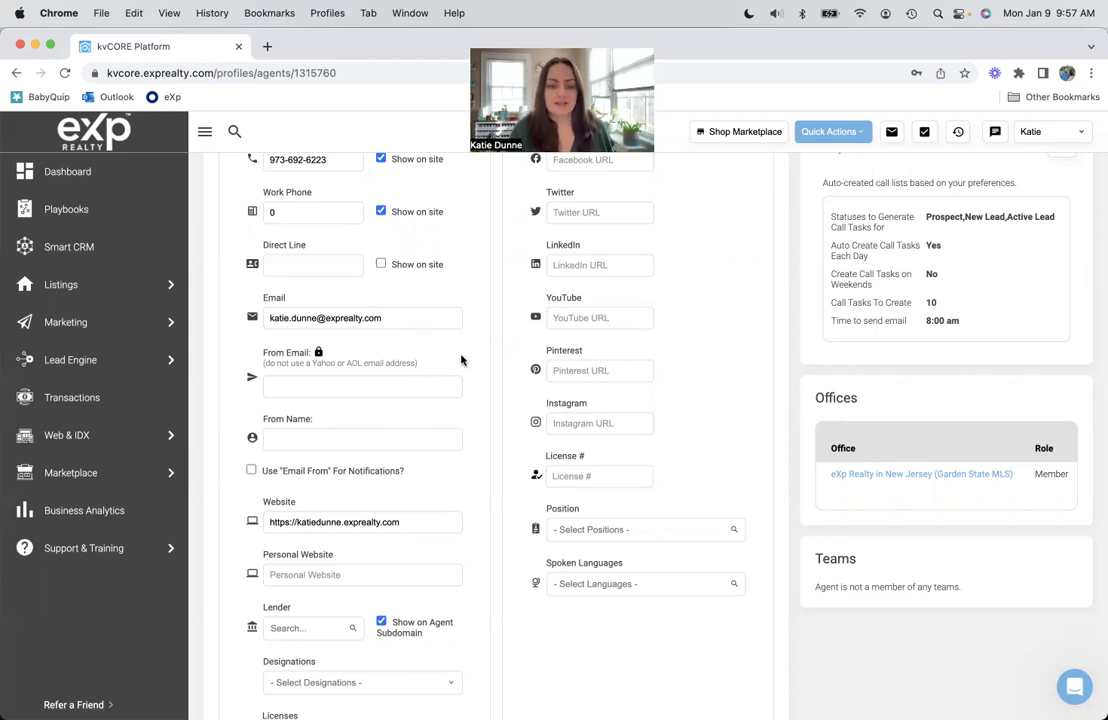
{"action": "left_click", "coordinate": [431, 316]}
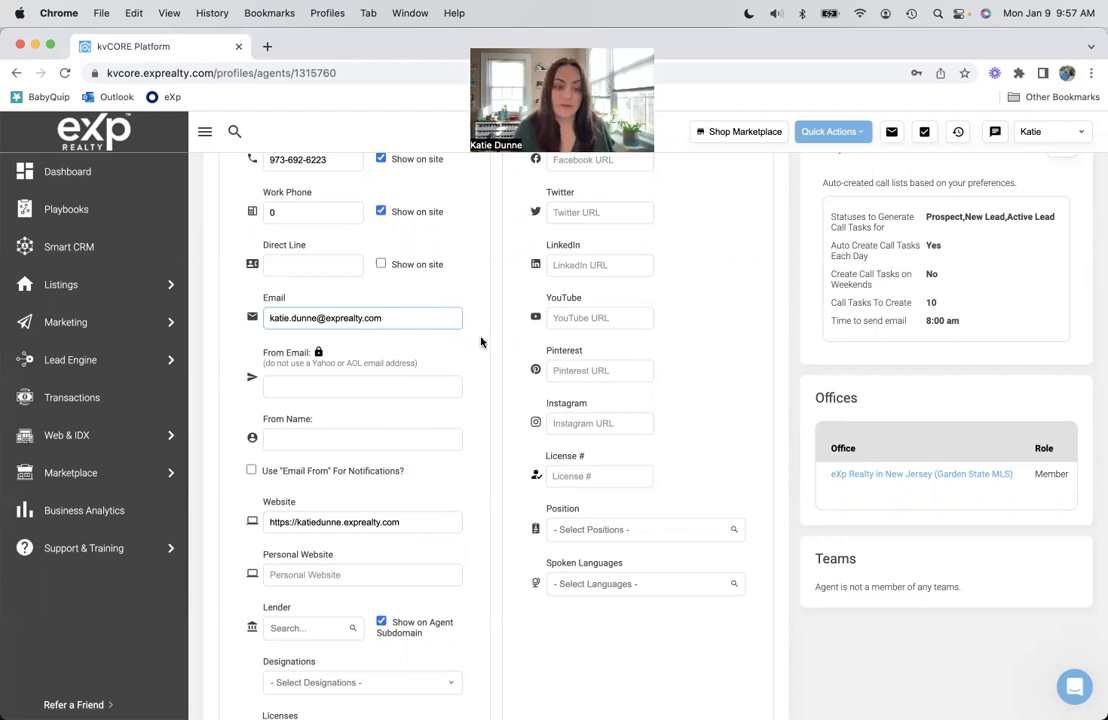
{"action": "scroll", "coordinate": [480, 340], "scroll_direction": "down", "scroll_amount": 1}
{"action": "left_click", "coordinate": [406, 396]}
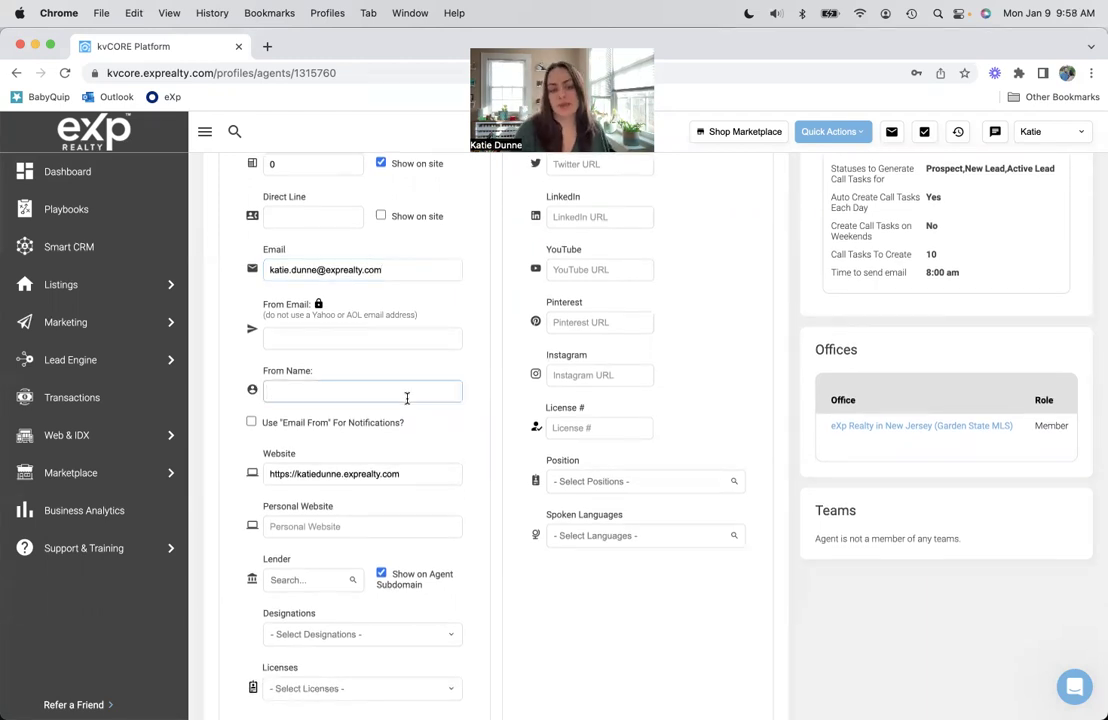
Step: Compare the From Name field with the agent's first and last name at the head of the profile
{"action": "scroll", "coordinate": [406, 381], "scroll_direction": "up", "scroll_amount": 5}
{"action": "left_click", "coordinate": [380, 315]}
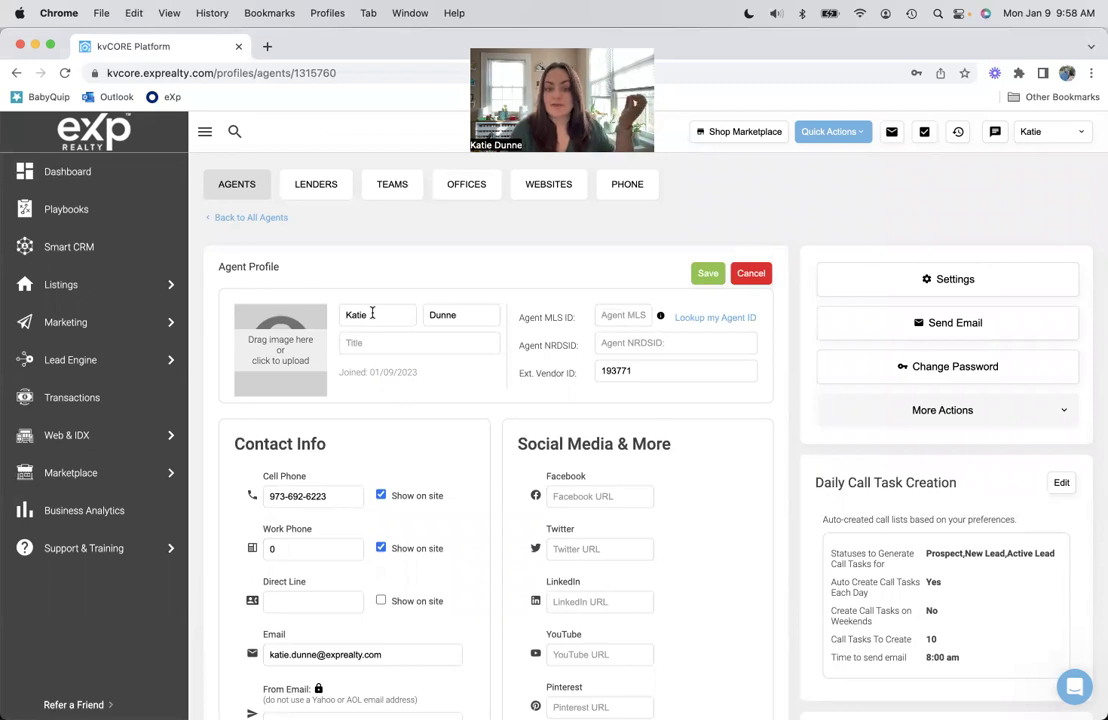
{"action": "scroll", "coordinate": [372, 314], "scroll_direction": "down", "scroll_amount": 5}
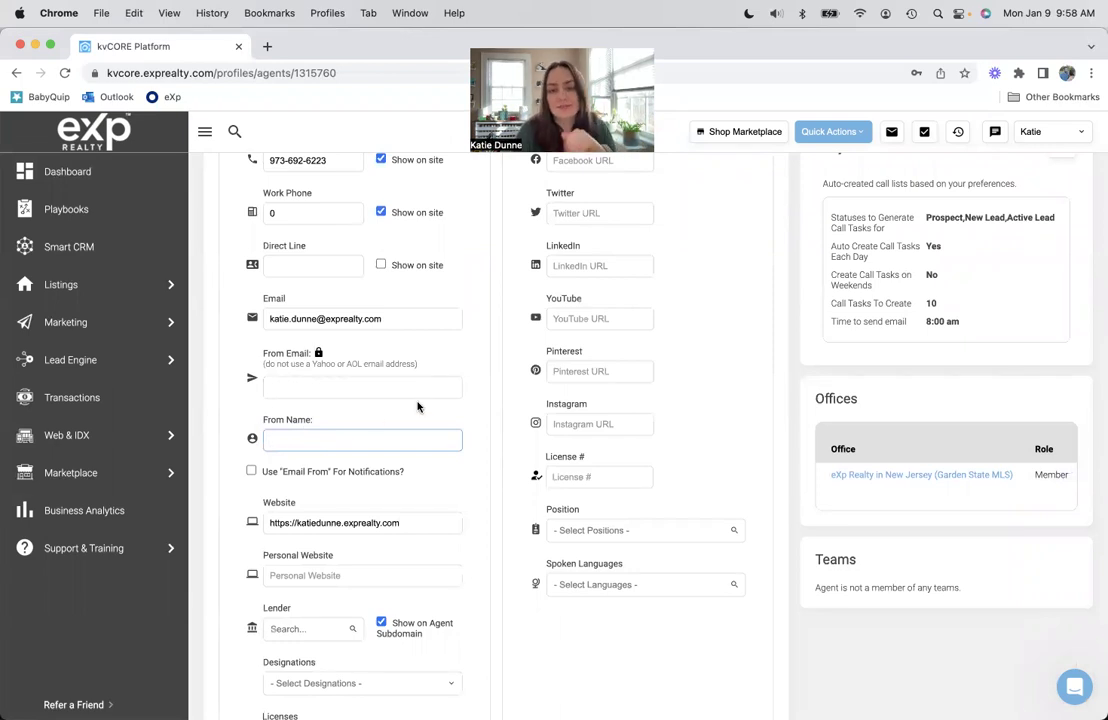
{"action": "scroll", "coordinate": [418, 405], "scroll_direction": "down", "scroll_amount": 1}
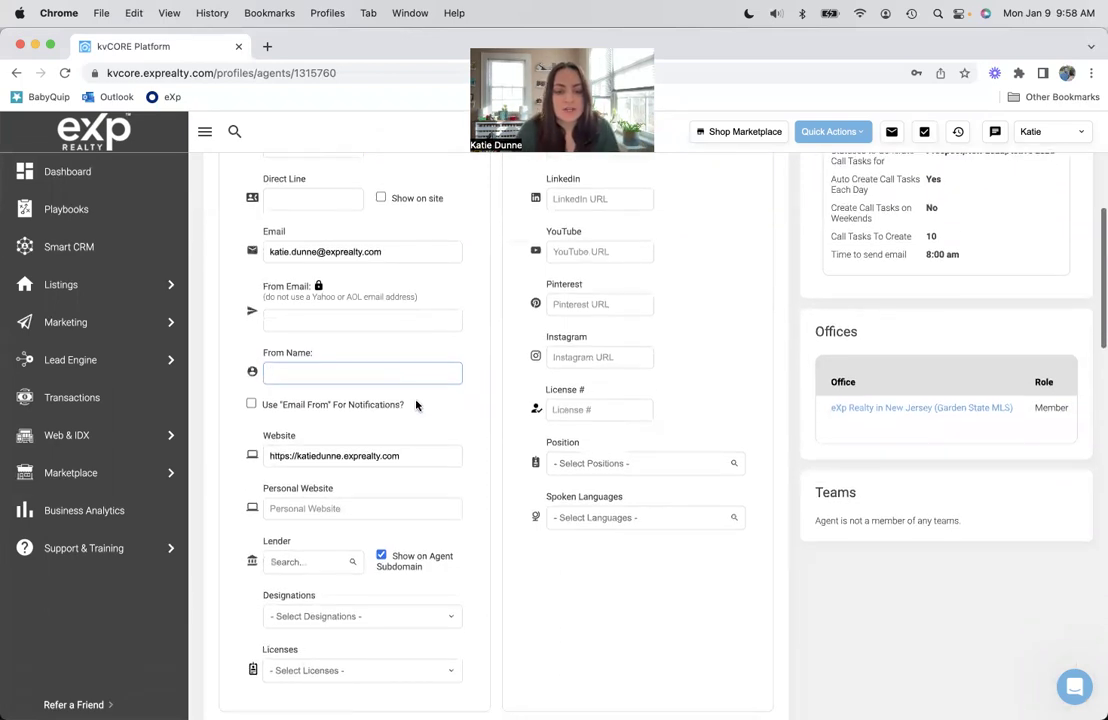
{"action": "scroll", "coordinate": [425, 368], "scroll_direction": "up", "scroll_amount": 5}
{"action": "scroll", "coordinate": [400, 340], "scroll_direction": "up", "scroll_amount": 1}
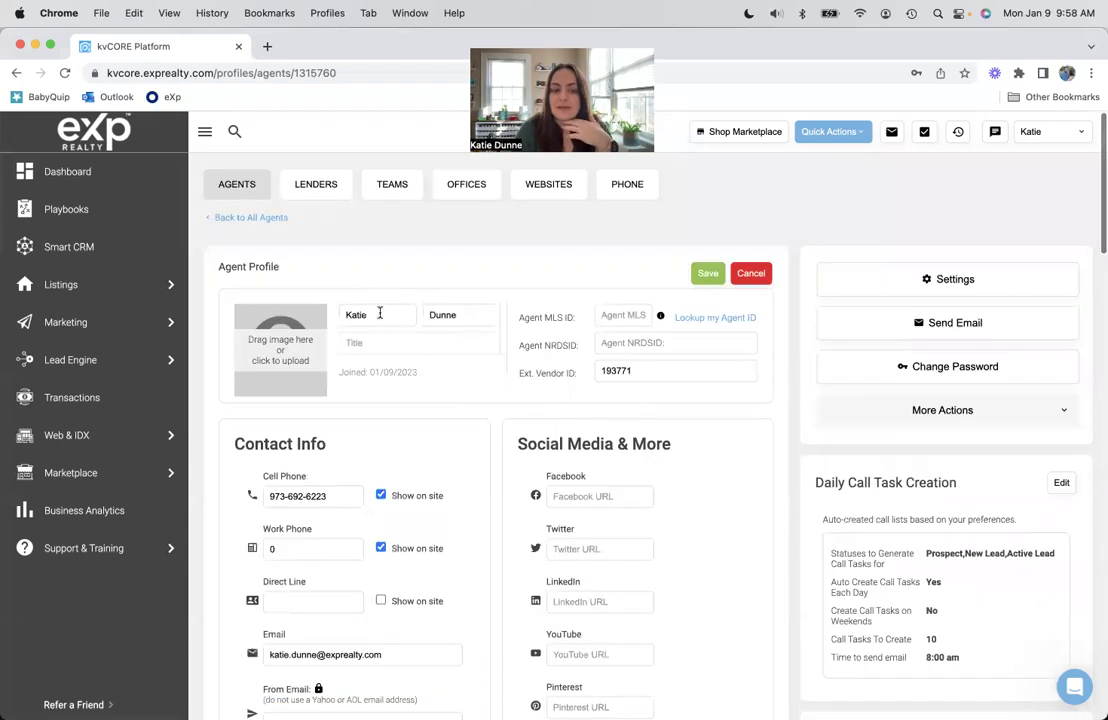
{"action": "scroll", "coordinate": [467, 440], "scroll_direction": "down", "scroll_amount": 4}
{"action": "scroll", "coordinate": [467, 440], "scroll_direction": "down", "scroll_amount": 2}
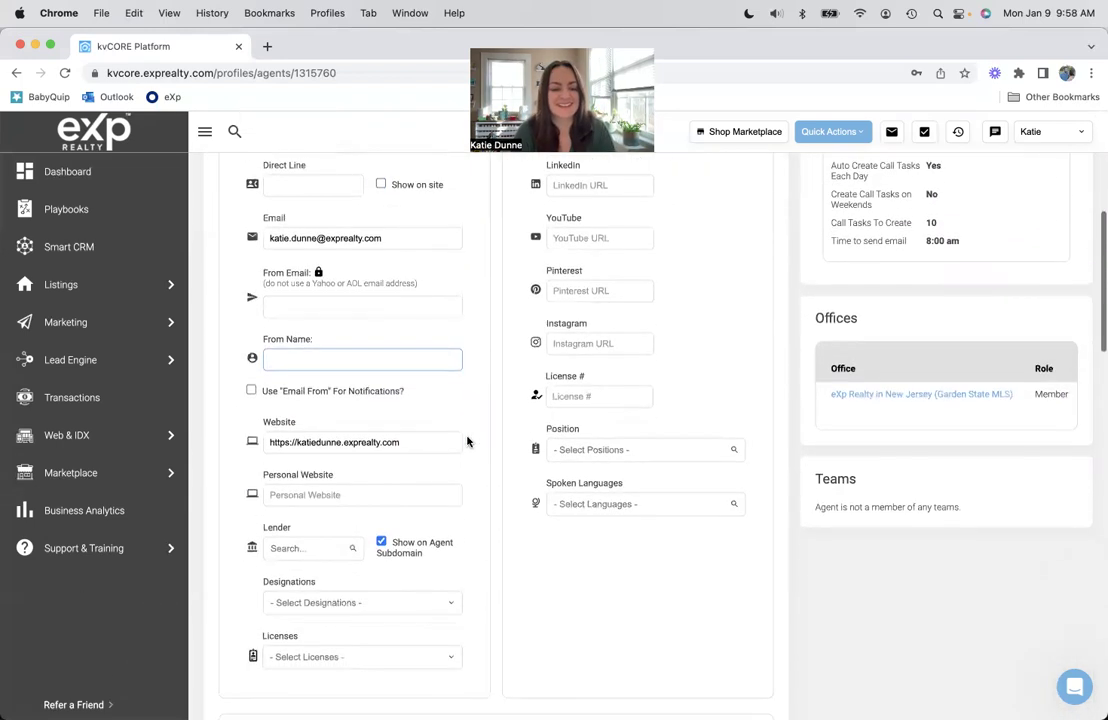
Step: Examine the From Email, email notification, Personal Website, Lender and Designations fields in the contact info
{"action": "scroll", "coordinate": [443, 375], "scroll_direction": "down", "scroll_amount": 1}
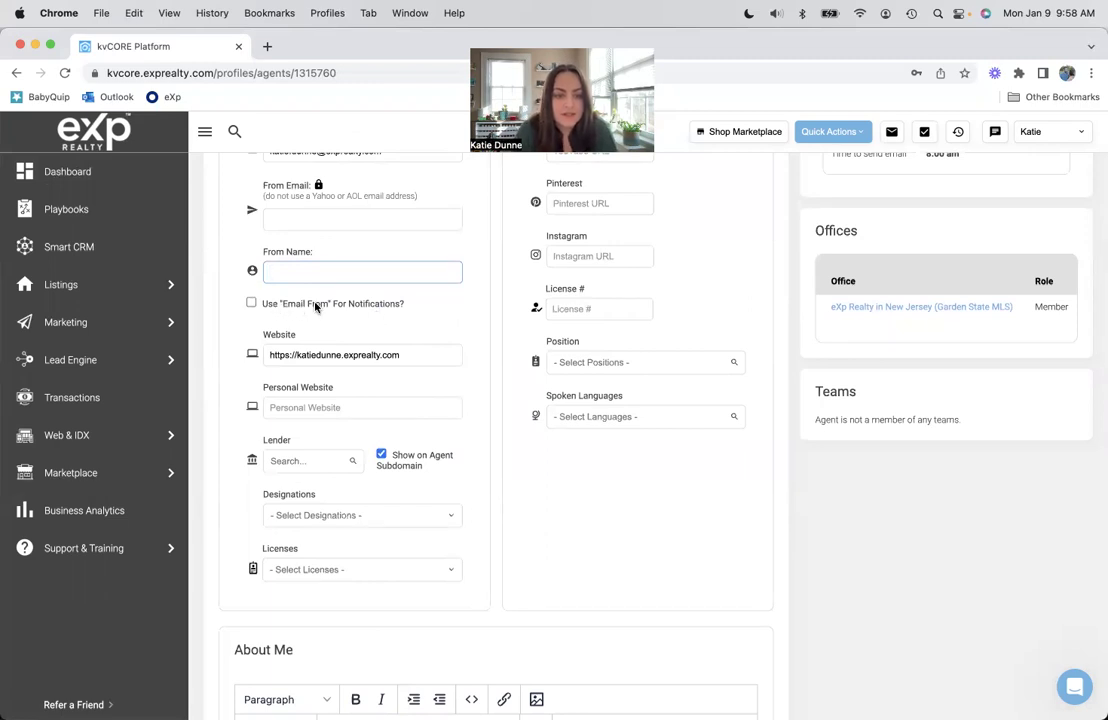
{"action": "scroll", "coordinate": [450, 317], "scroll_direction": "up", "scroll_amount": 1}
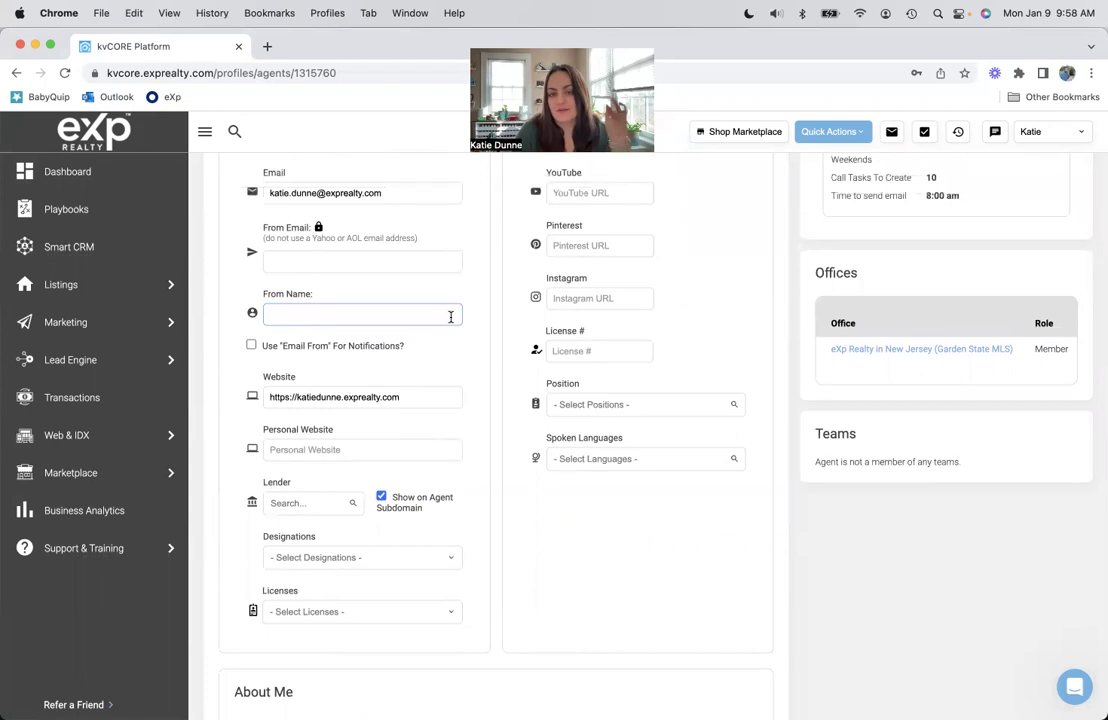
{"action": "left_click", "coordinate": [347, 260]}
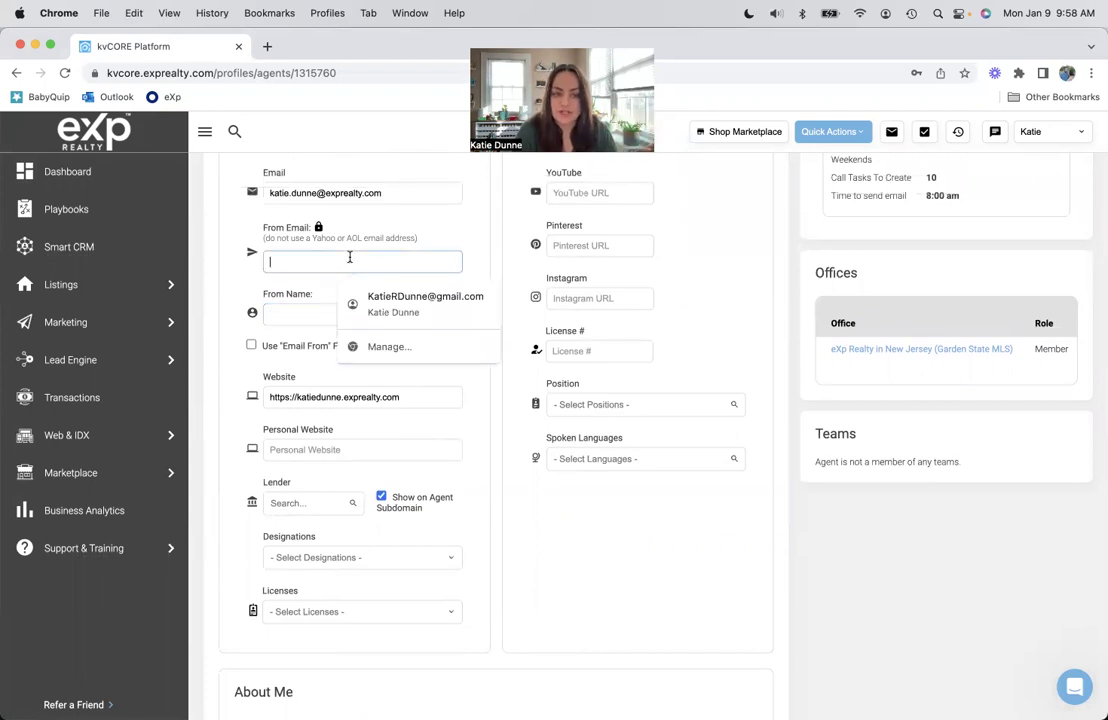
{"action": "left_click", "coordinate": [472, 252]}
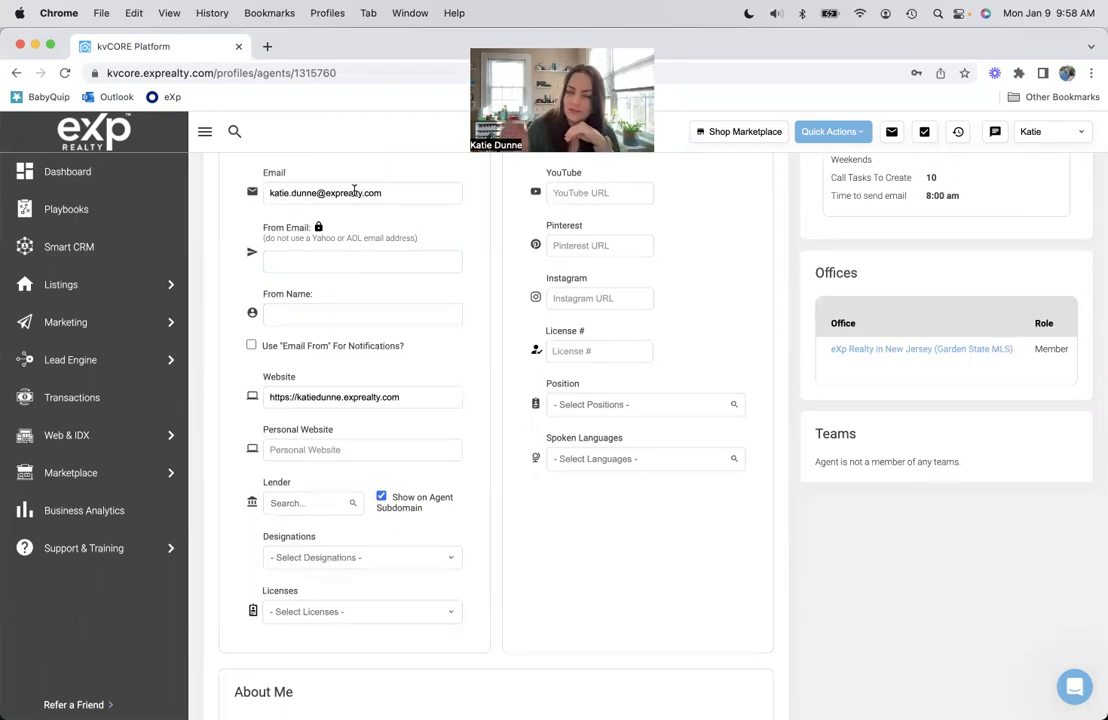
{"action": "scroll", "coordinate": [457, 224], "scroll_direction": "down", "scroll_amount": 2}
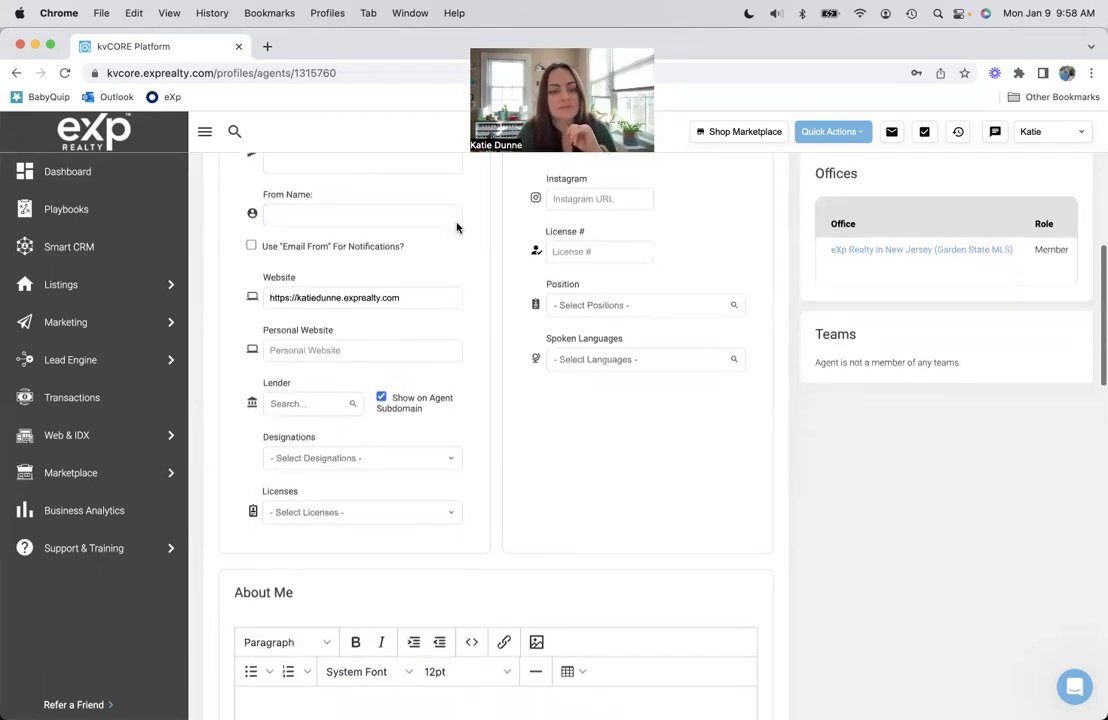
{"action": "left_click", "coordinate": [312, 350]}
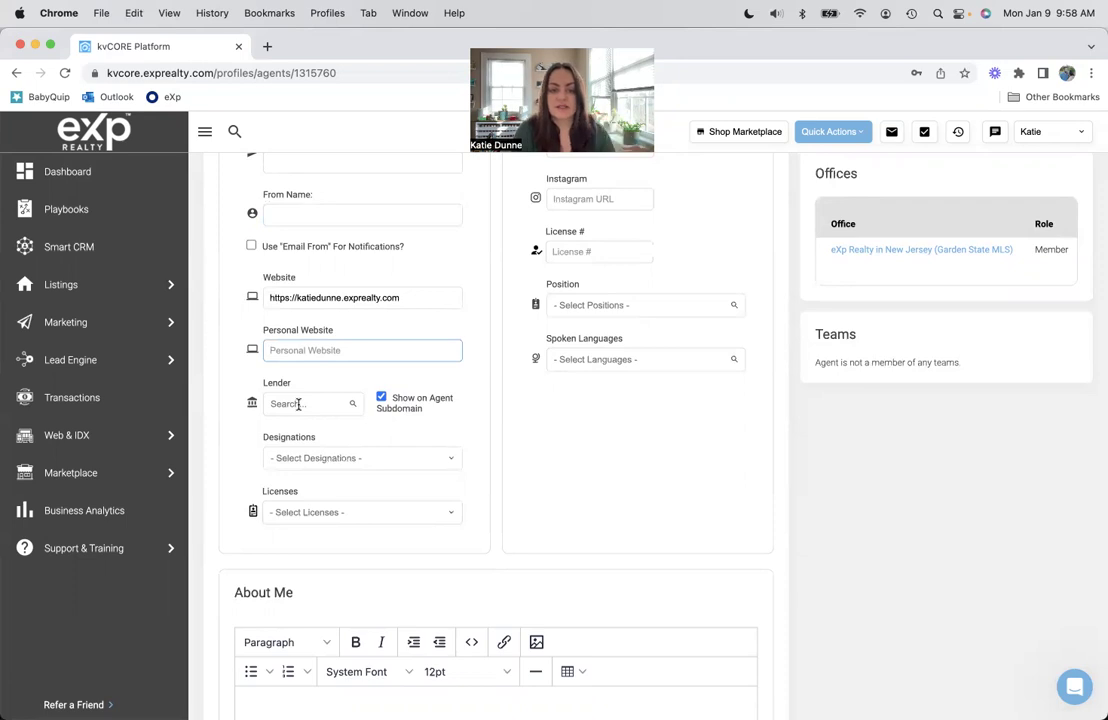
{"action": "left_click", "coordinate": [354, 458]}
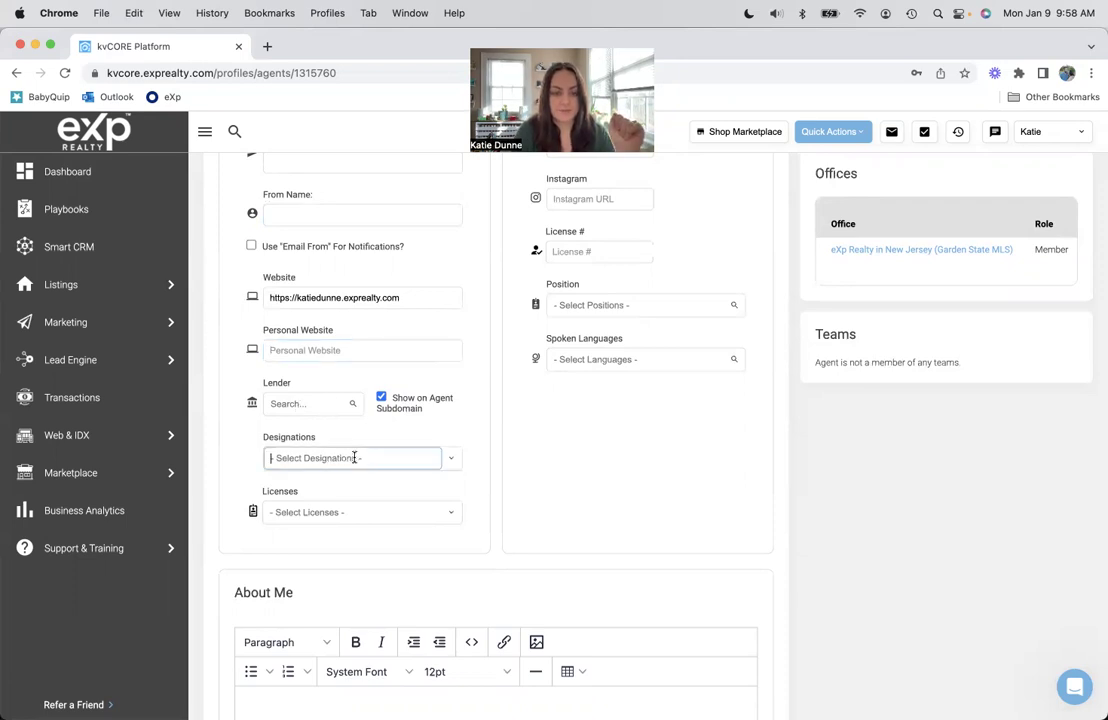
{"action": "left_click", "coordinate": [465, 436]}
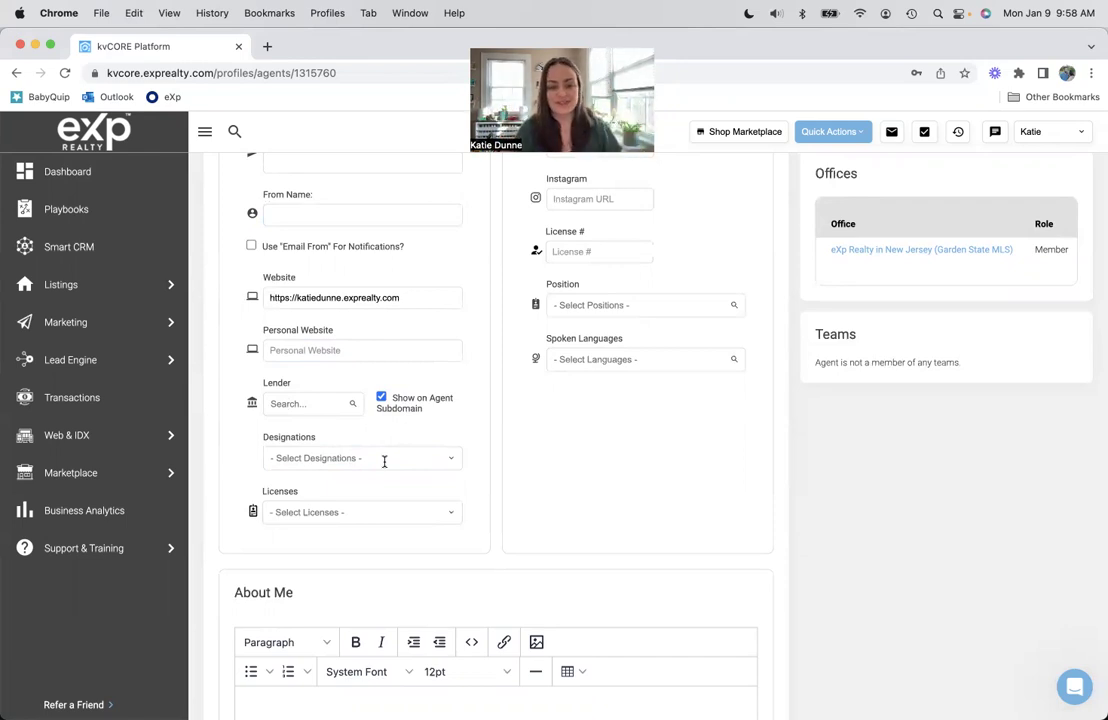
Step: Look through the Social Media & More fields and the About Me editor of the profile
{"action": "scroll", "coordinate": [403, 483], "scroll_direction": "up", "scroll_amount": 5}
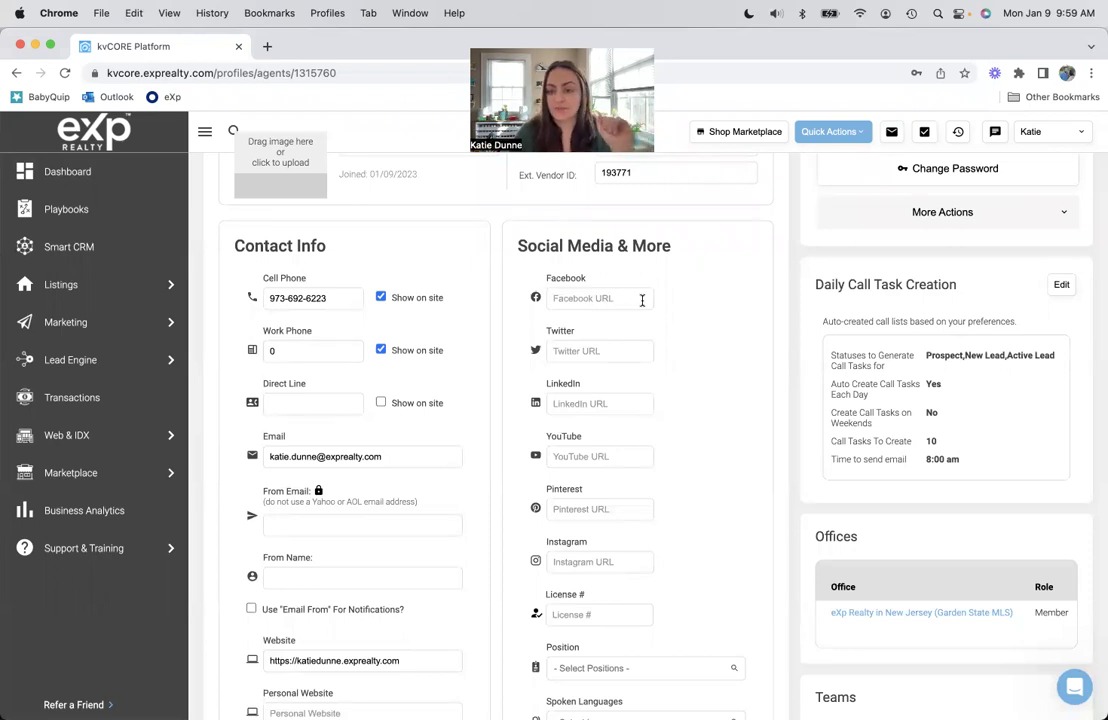
{"action": "scroll", "coordinate": [642, 300], "scroll_direction": "down", "scroll_amount": 5}
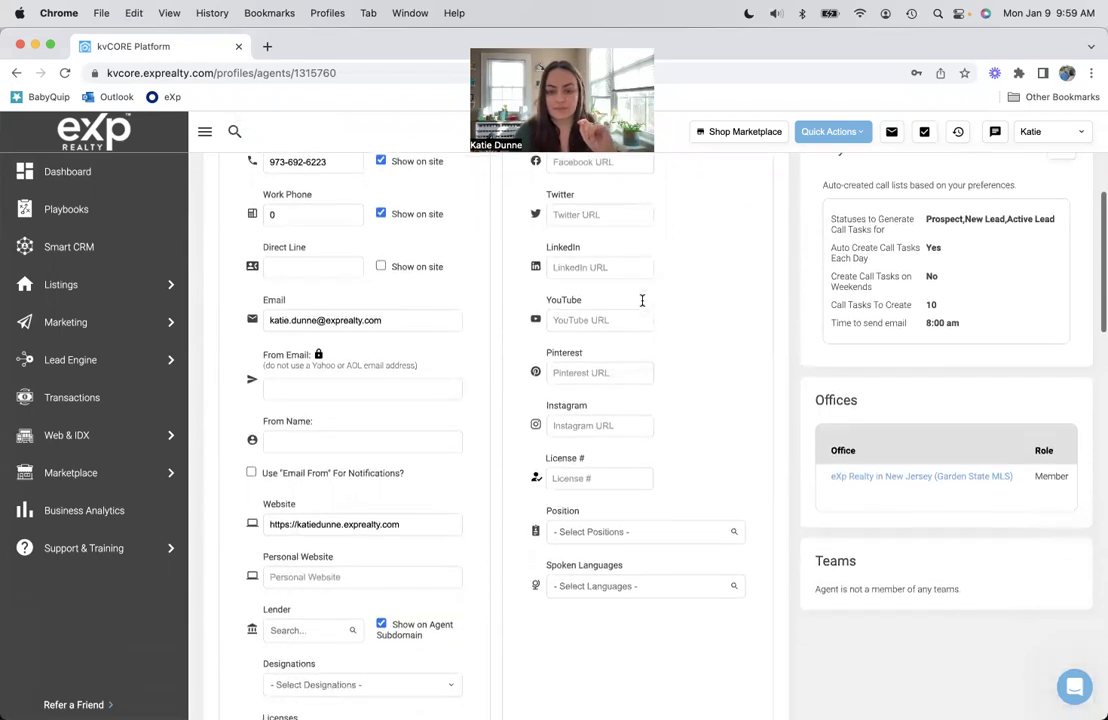
{"action": "scroll", "coordinate": [642, 300], "scroll_direction": "down", "scroll_amount": 3}
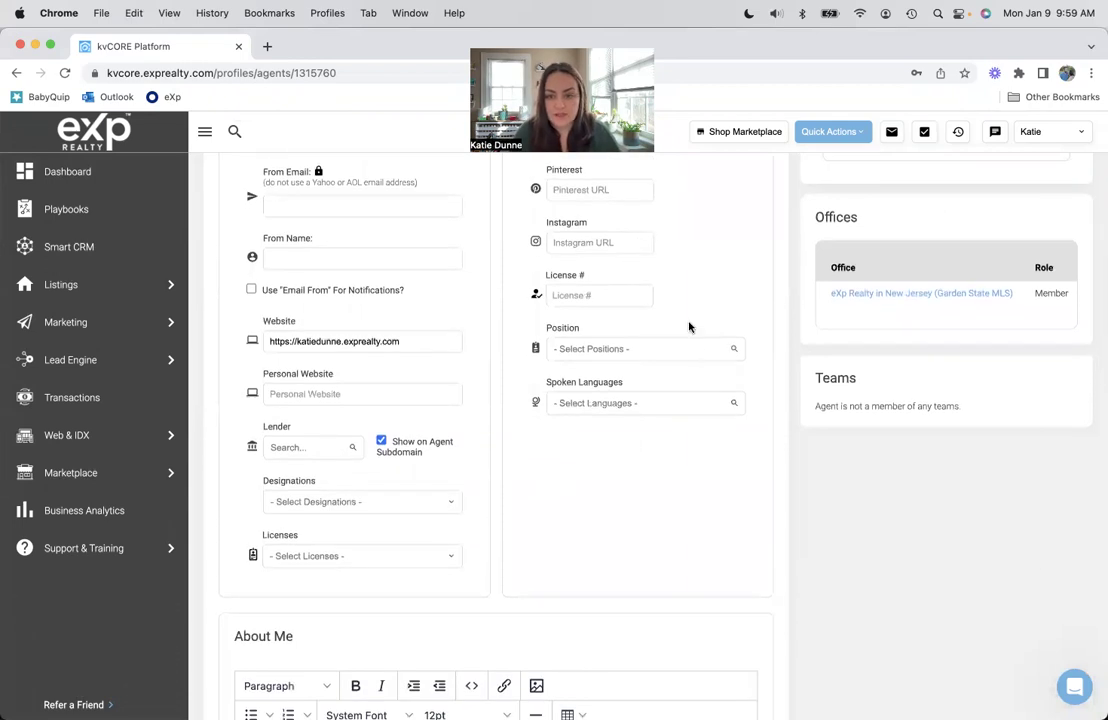
{"action": "scroll", "coordinate": [698, 443], "scroll_direction": "down", "scroll_amount": 4}
{"action": "scroll", "coordinate": [698, 443], "scroll_direction": "down", "scroll_amount": 4}
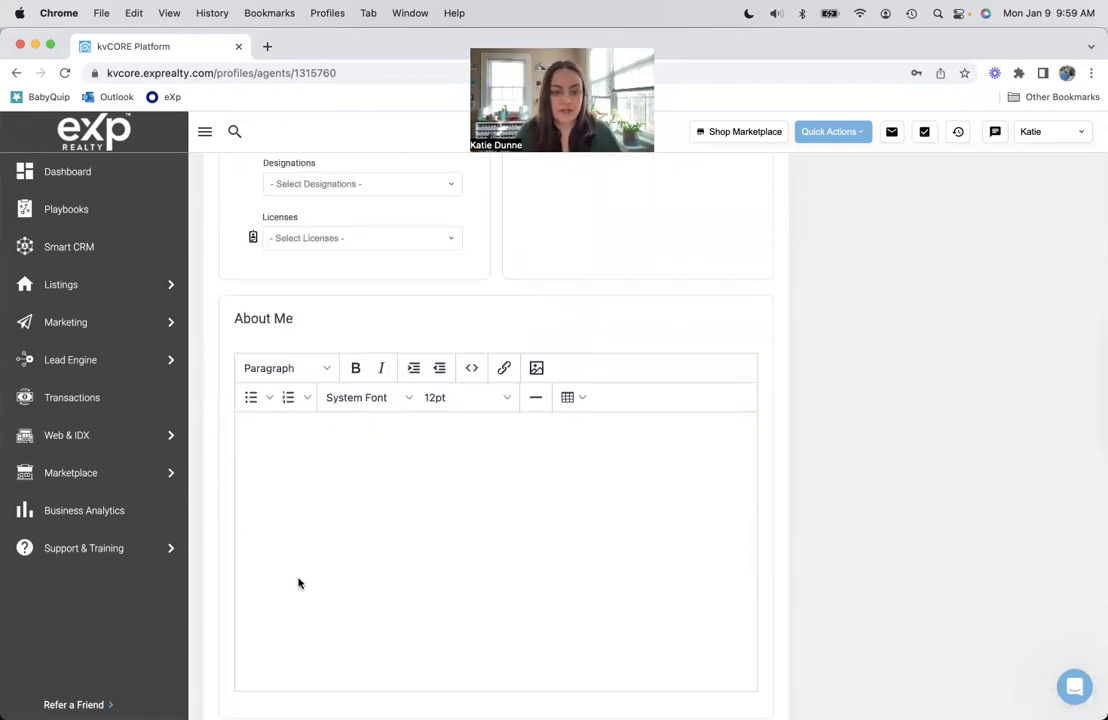
Step: Examine the About Me and Signature editors, the outgoing email signature option and the text/SMS signature entity in the profile
{"action": "scroll", "coordinate": [448, 575], "scroll_direction": "down", "scroll_amount": 2}
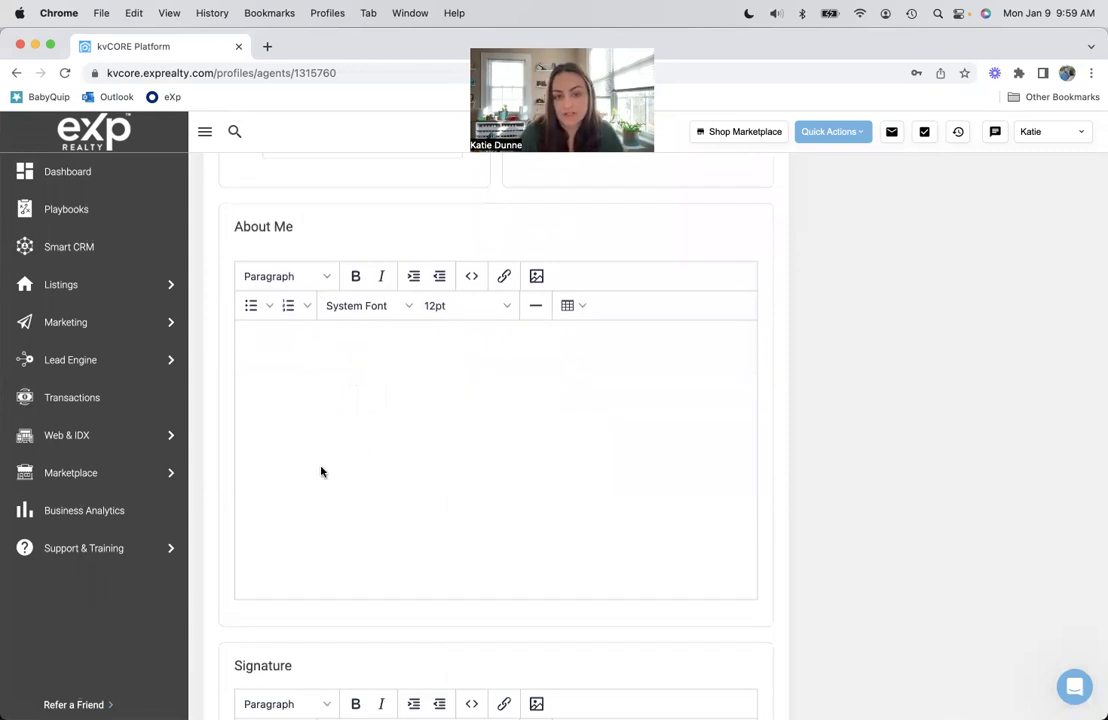
{"action": "scroll", "coordinate": [487, 416], "scroll_direction": "down", "scroll_amount": 5}
{"action": "scroll", "coordinate": [488, 414], "scroll_direction": "down", "scroll_amount": 2}
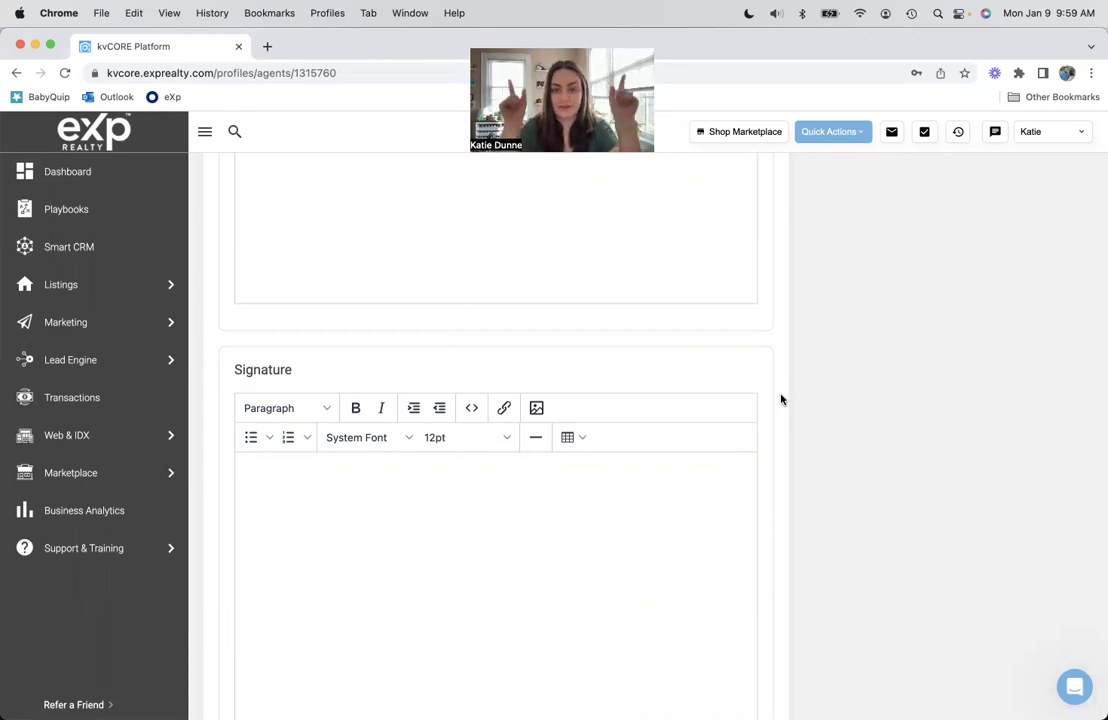
{"action": "scroll", "coordinate": [781, 399], "scroll_direction": "up", "scroll_amount": 5}
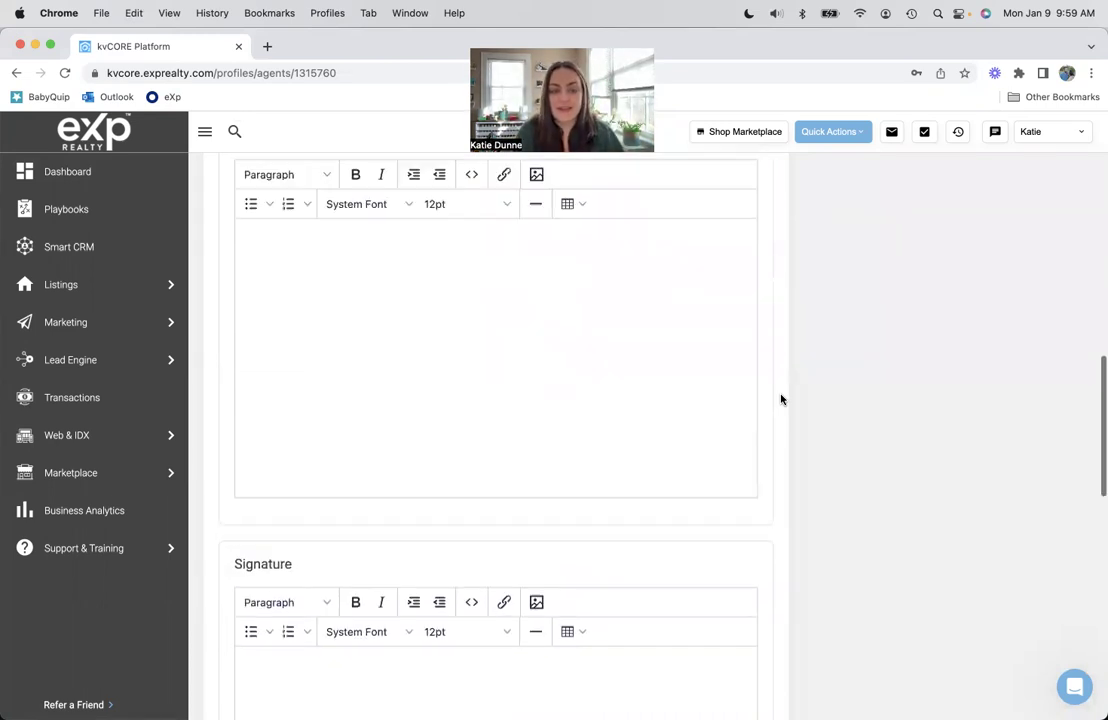
{"action": "scroll", "coordinate": [781, 399], "scroll_direction": "down", "scroll_amount": 6}
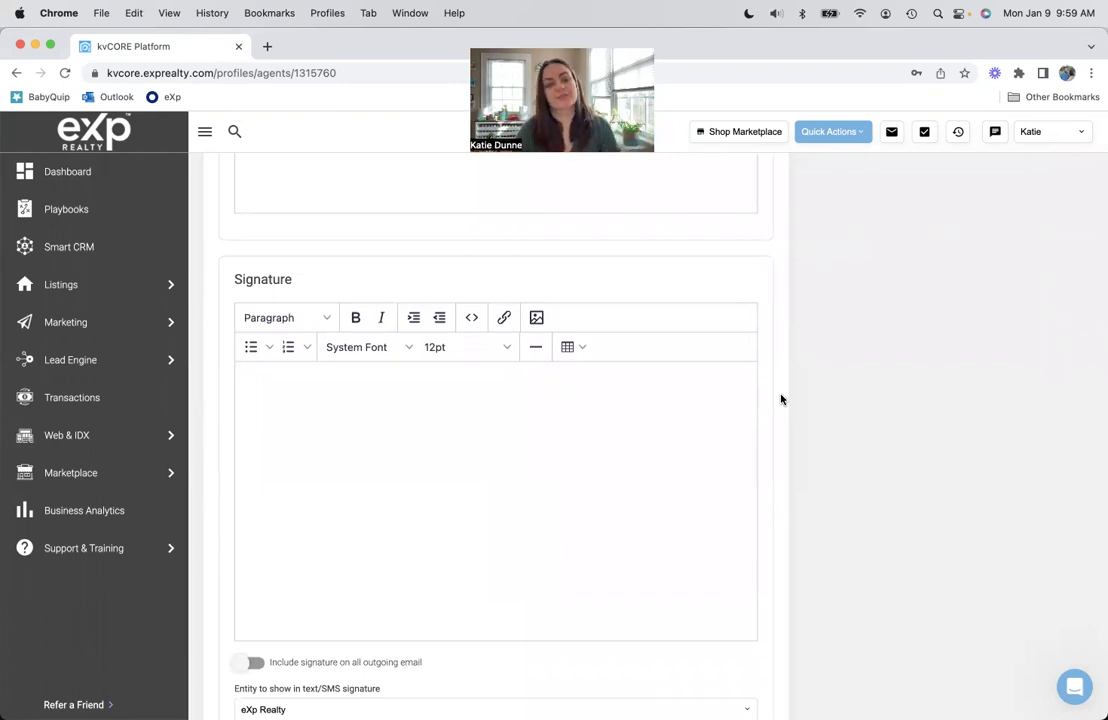
{"action": "scroll", "coordinate": [781, 399], "scroll_direction": "down", "scroll_amount": 2}
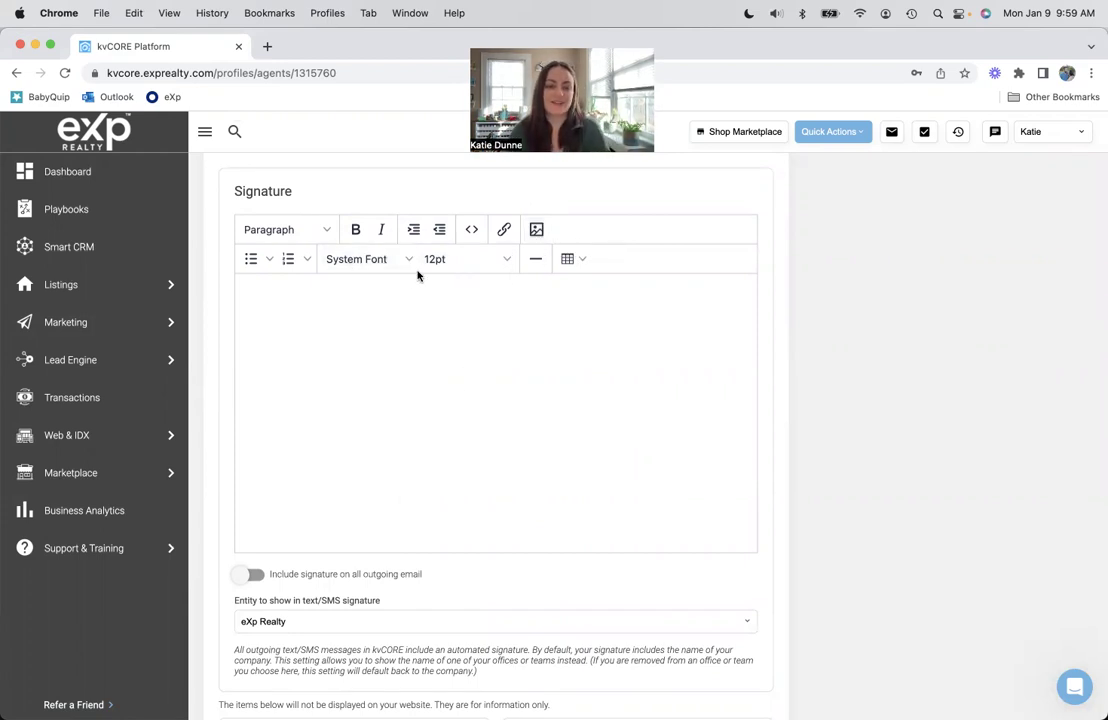
{"action": "scroll", "coordinate": [422, 386], "scroll_direction": "down", "scroll_amount": 1}
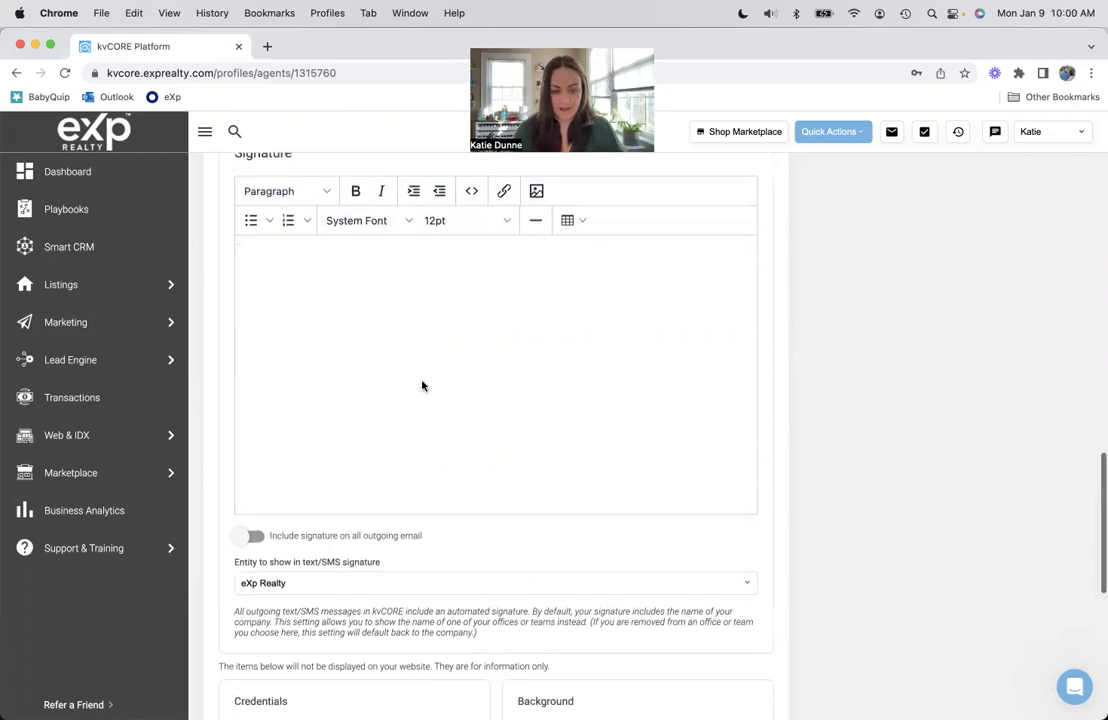
{"action": "scroll", "coordinate": [423, 386], "scroll_direction": "down", "scroll_amount": 2}
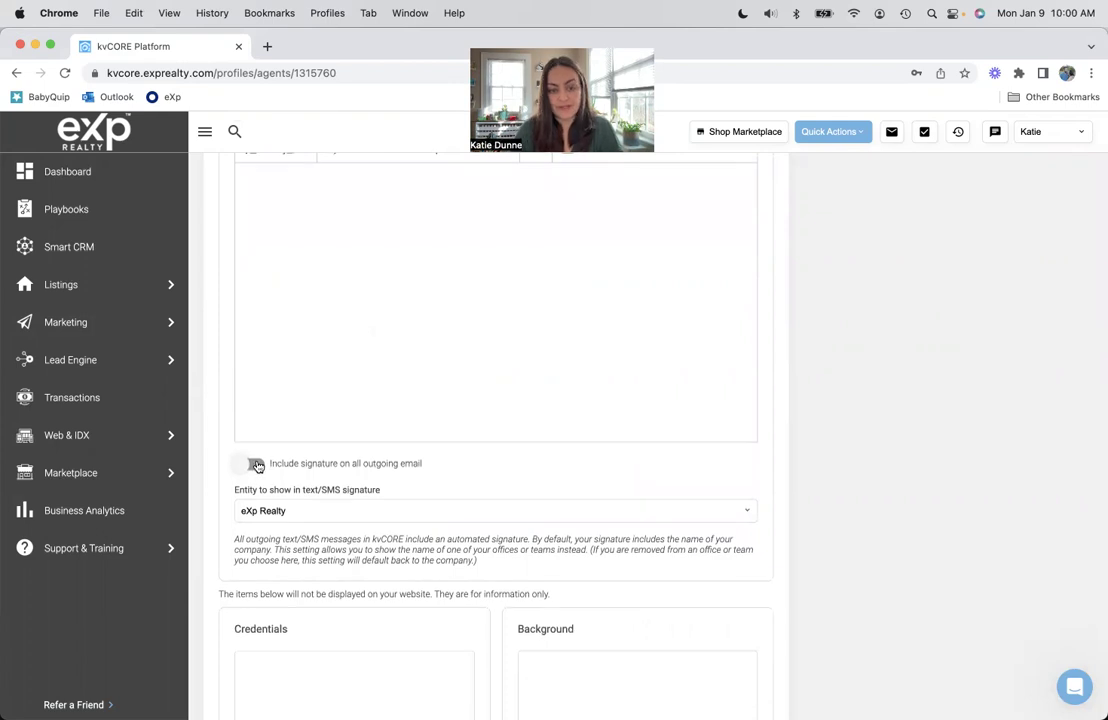
{"action": "scroll", "coordinate": [284, 450], "scroll_direction": "down", "scroll_amount": 1}
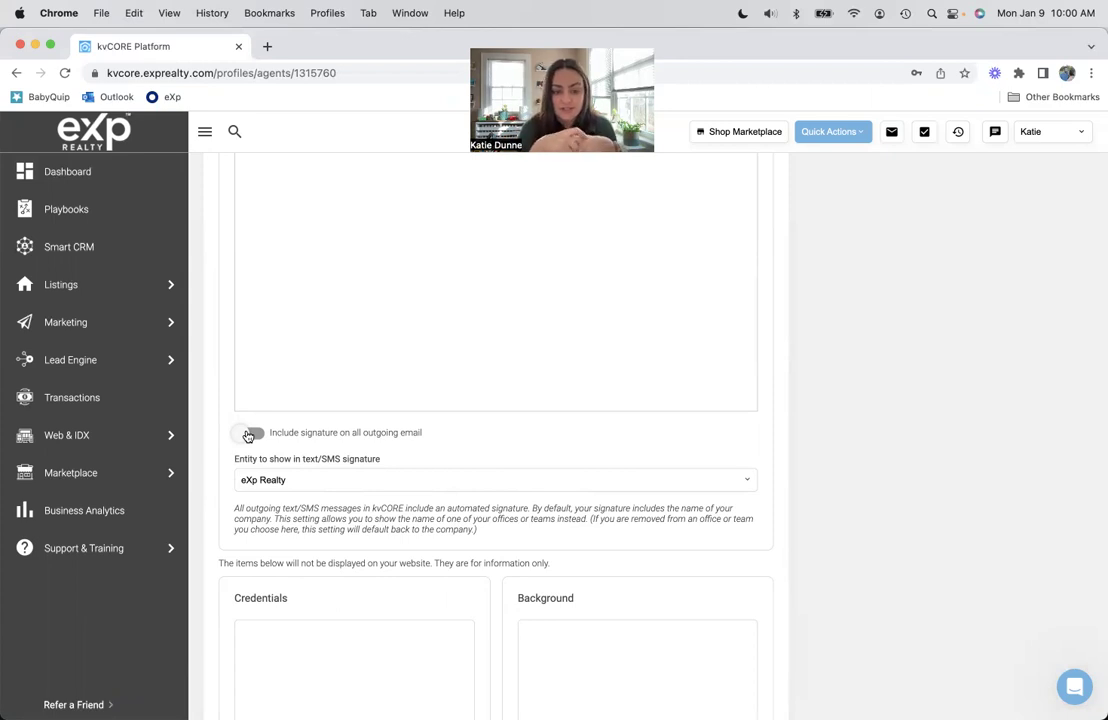
Step: Look through the information-only profile sections, from Credentials and Background to Achievements and Community Involvement, and return to the profile's head
{"action": "scroll", "coordinate": [480, 376], "scroll_direction": "down", "scroll_amount": 3}
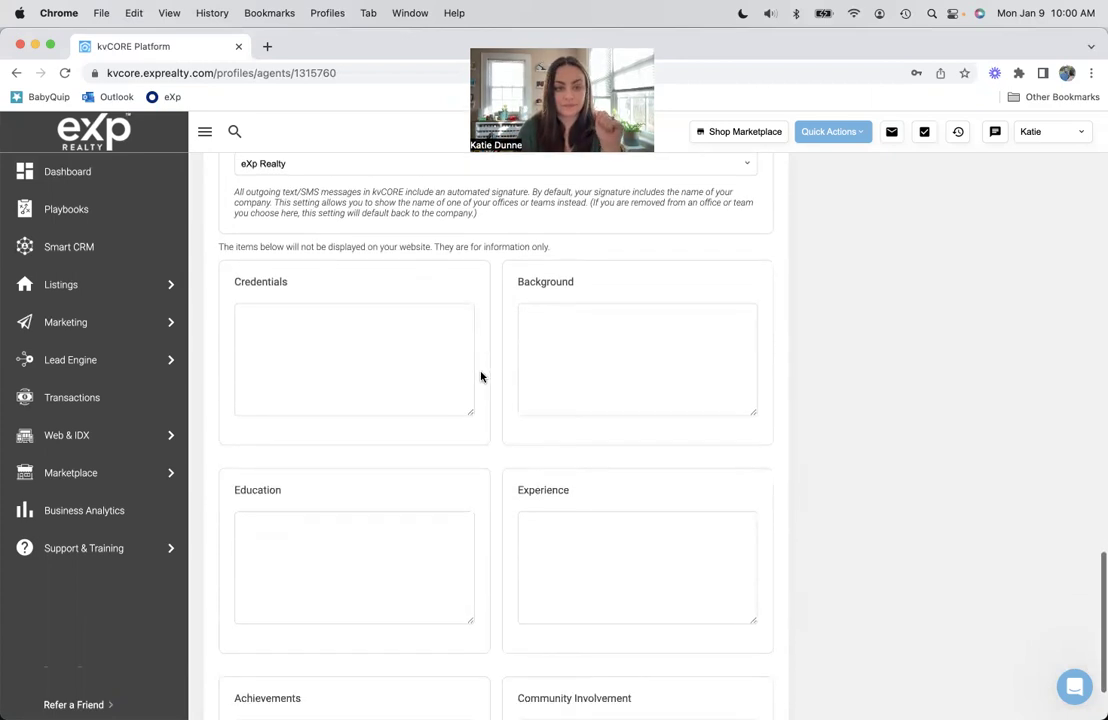
{"action": "scroll", "coordinate": [495, 356], "scroll_direction": "down", "scroll_amount": 2}
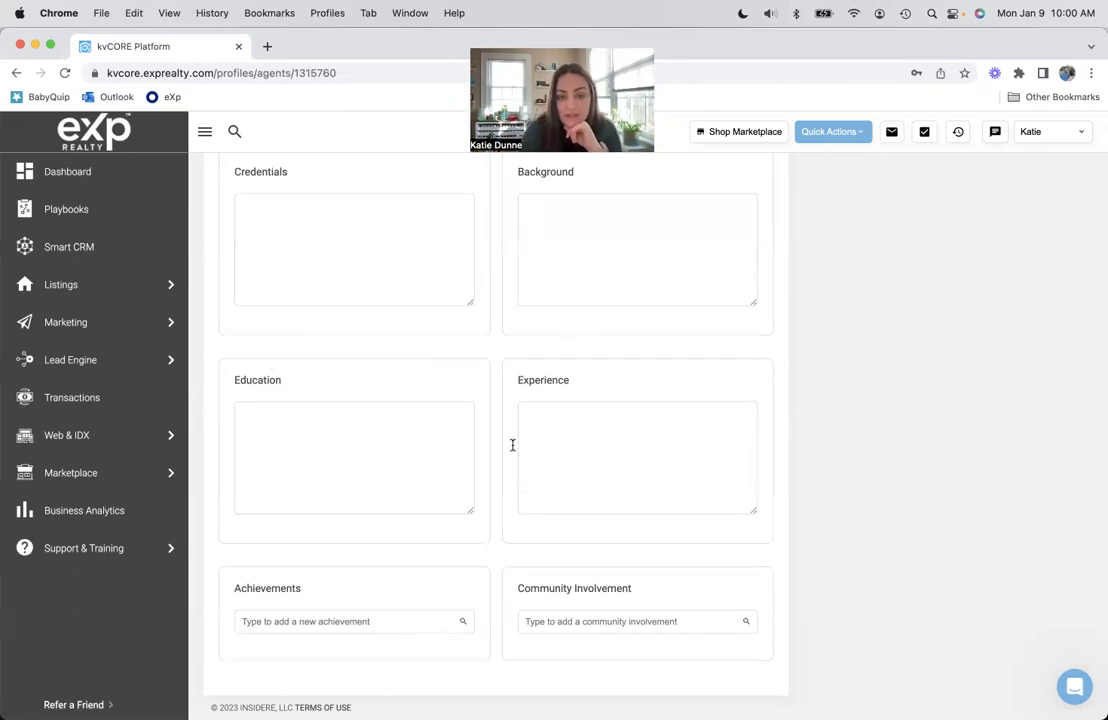
{"action": "scroll", "coordinate": [492, 448], "scroll_direction": "up", "scroll_amount": 2}
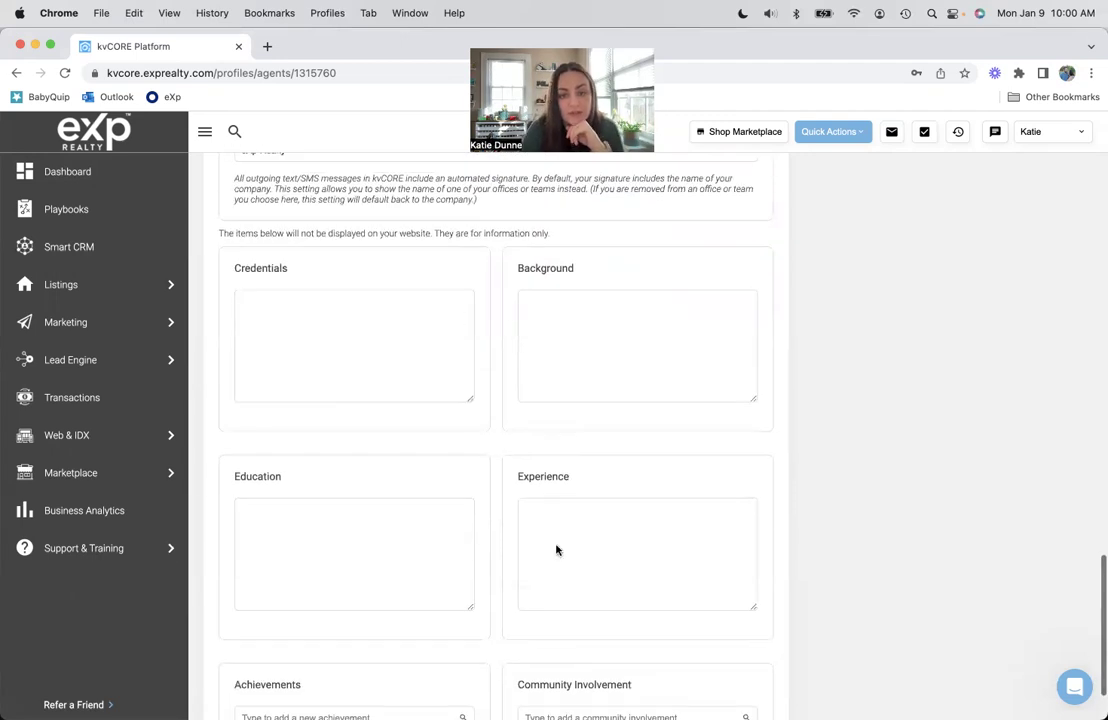
{"action": "scroll", "coordinate": [489, 540], "scroll_direction": "up", "scroll_amount": 4}
{"action": "scroll", "coordinate": [489, 542], "scroll_direction": "up", "scroll_amount": 3}
{"action": "scroll", "coordinate": [489, 542], "scroll_direction": "down", "scroll_amount": 6}
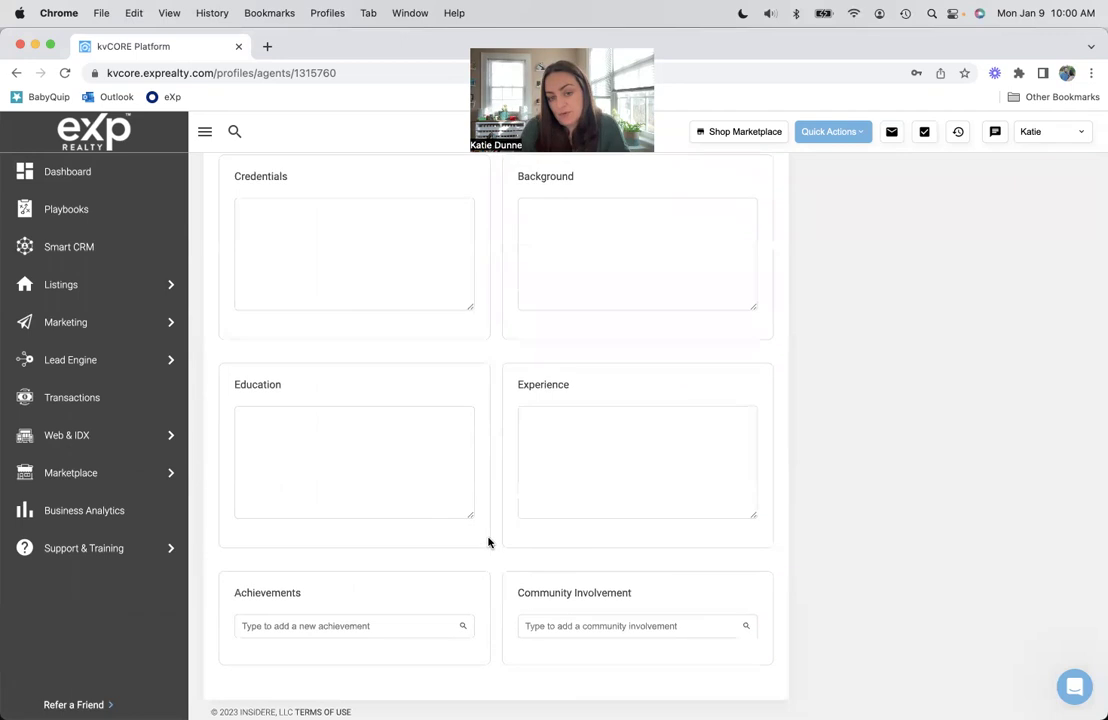
{"action": "scroll", "coordinate": [489, 542], "scroll_direction": "up", "scroll_amount": 10}
{"action": "scroll", "coordinate": [489, 542], "scroll_direction": "up", "scroll_amount": 2}
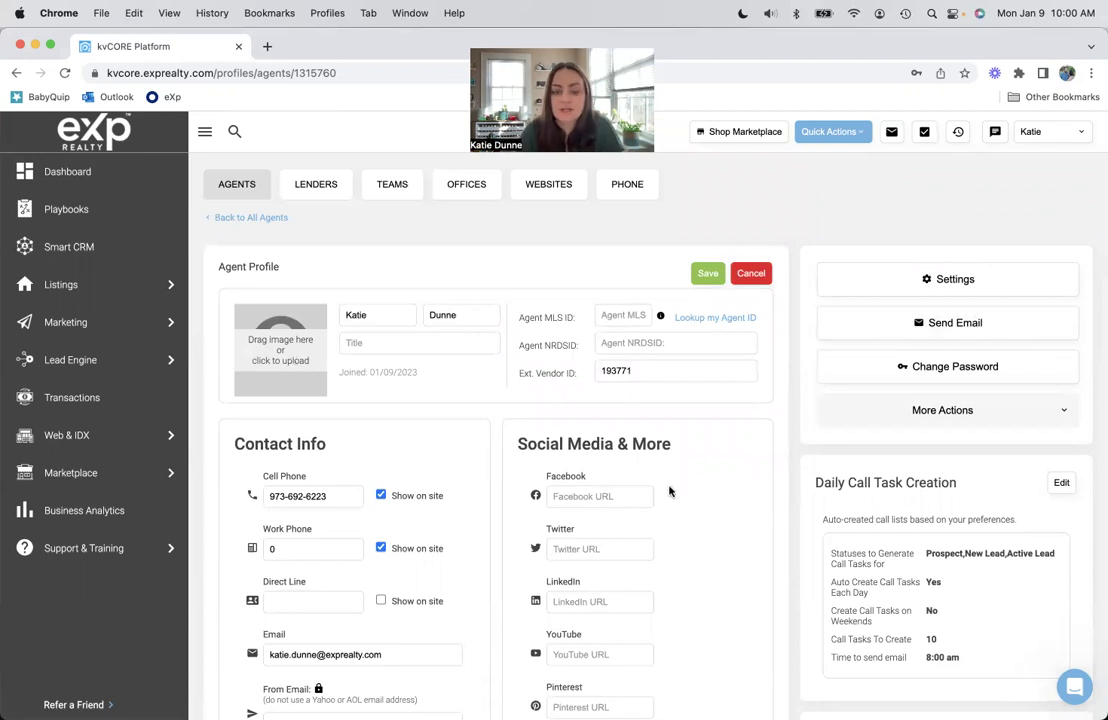
Step: Edit the Daily Call Task Creation preferences and remove New Lead and Prospect from the statuses that generate call tasks
{"action": "scroll", "coordinate": [668, 489], "scroll_direction": "down", "scroll_amount": 3}
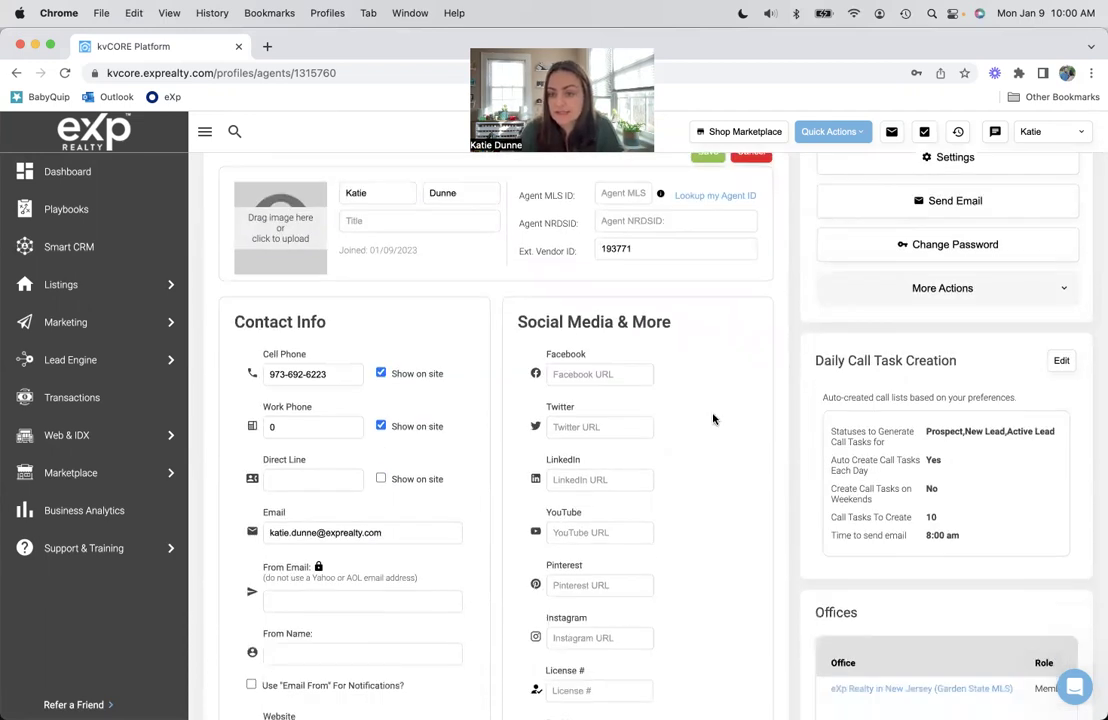
{"action": "scroll", "coordinate": [730, 400], "scroll_direction": "up", "scroll_amount": 2}
{"action": "scroll", "coordinate": [739, 386], "scroll_direction": "up", "scroll_amount": 1}
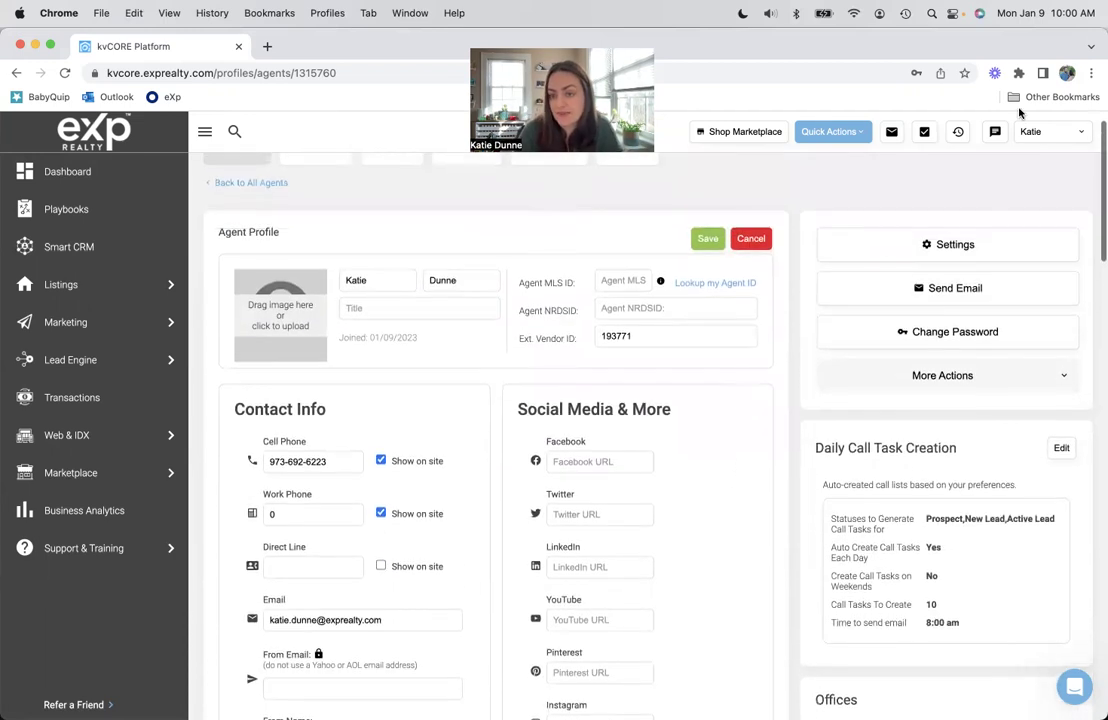
{"action": "left_click", "coordinate": [1061, 449]}
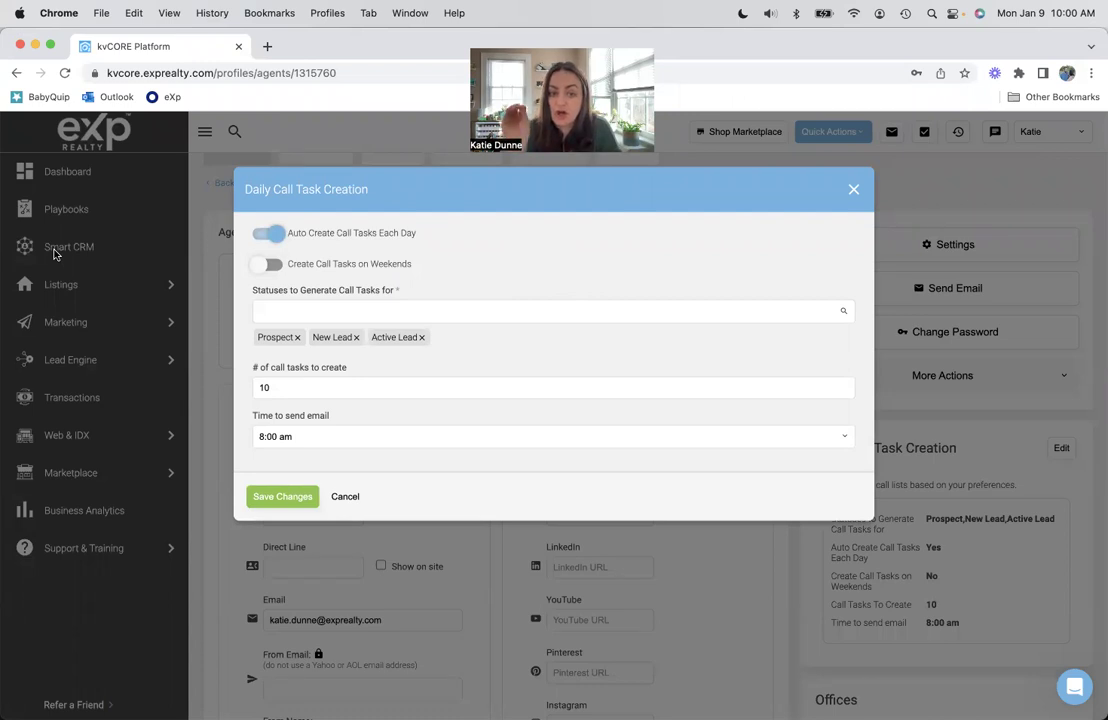
{"action": "left_click", "coordinate": [256, 386]}
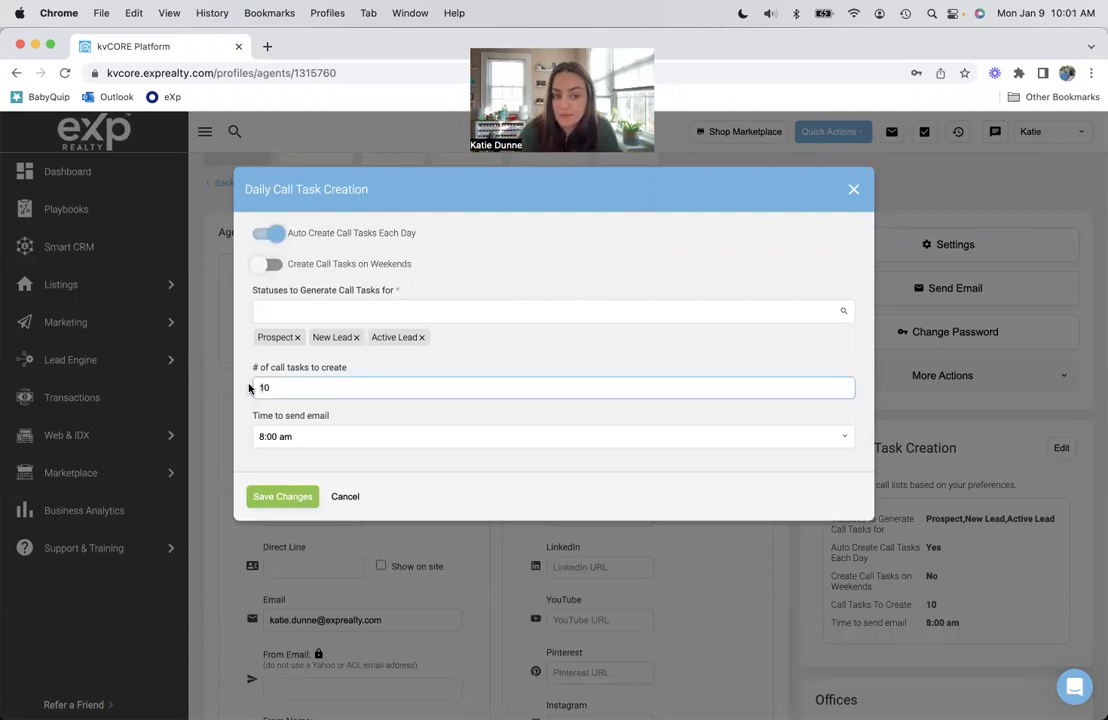
{"action": "left_click", "coordinate": [262, 437]}
{"action": "left_click", "coordinate": [240, 440]}
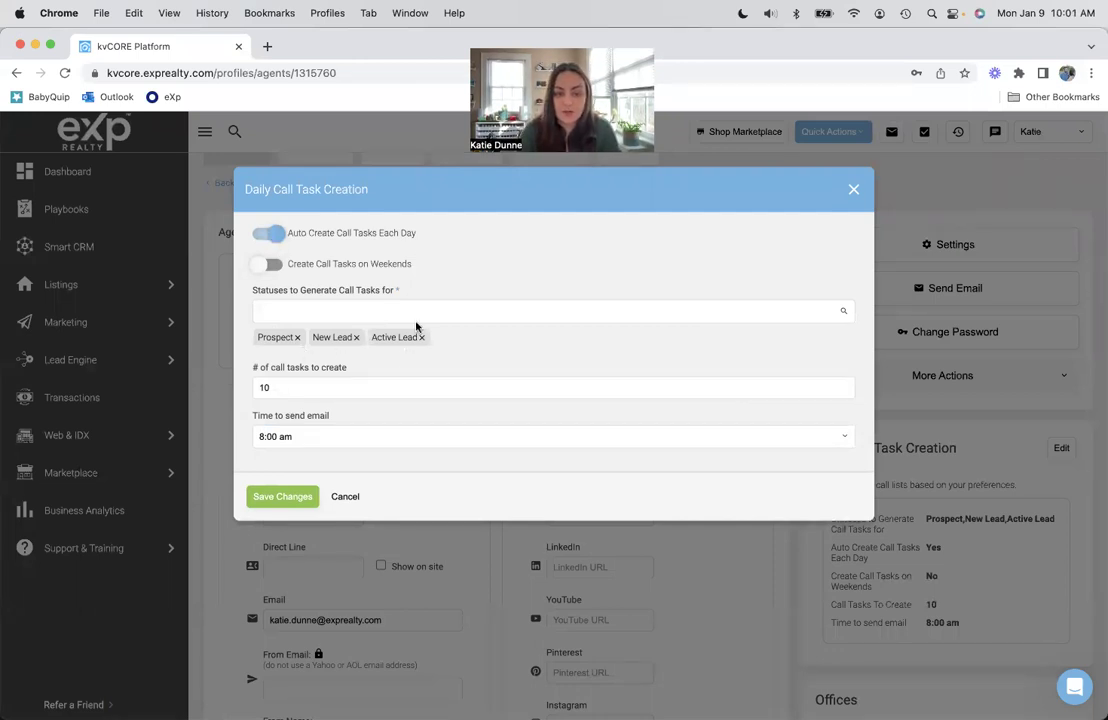
{"action": "left_click", "coordinate": [356, 338]}
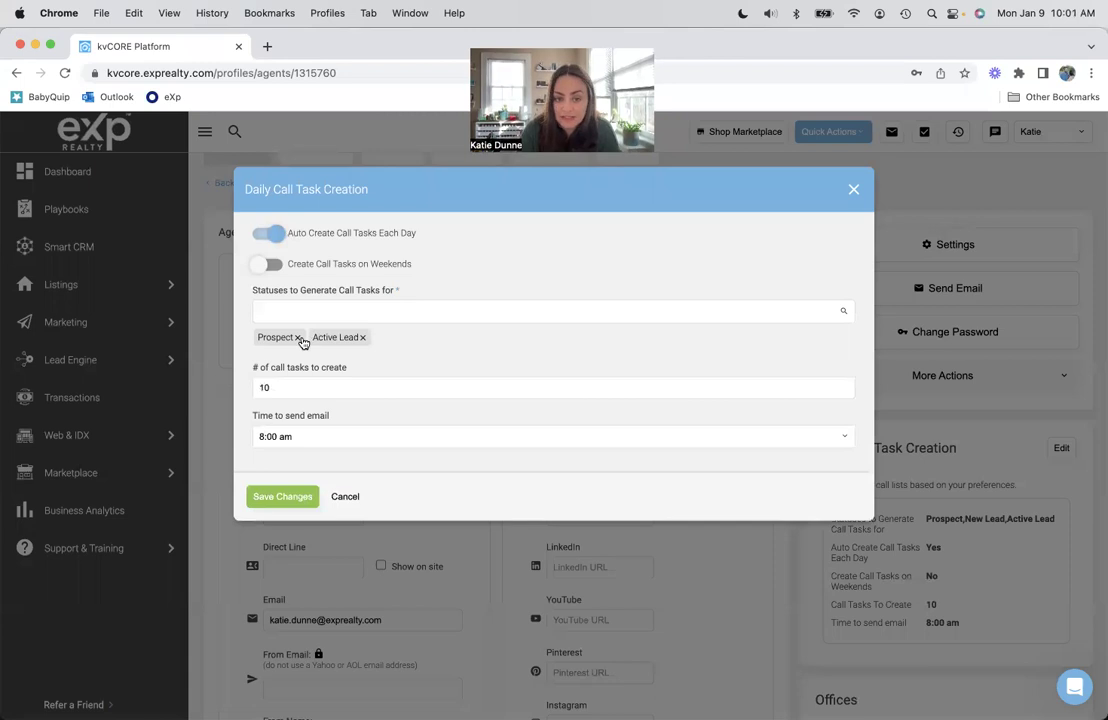
{"action": "left_click", "coordinate": [302, 340]}
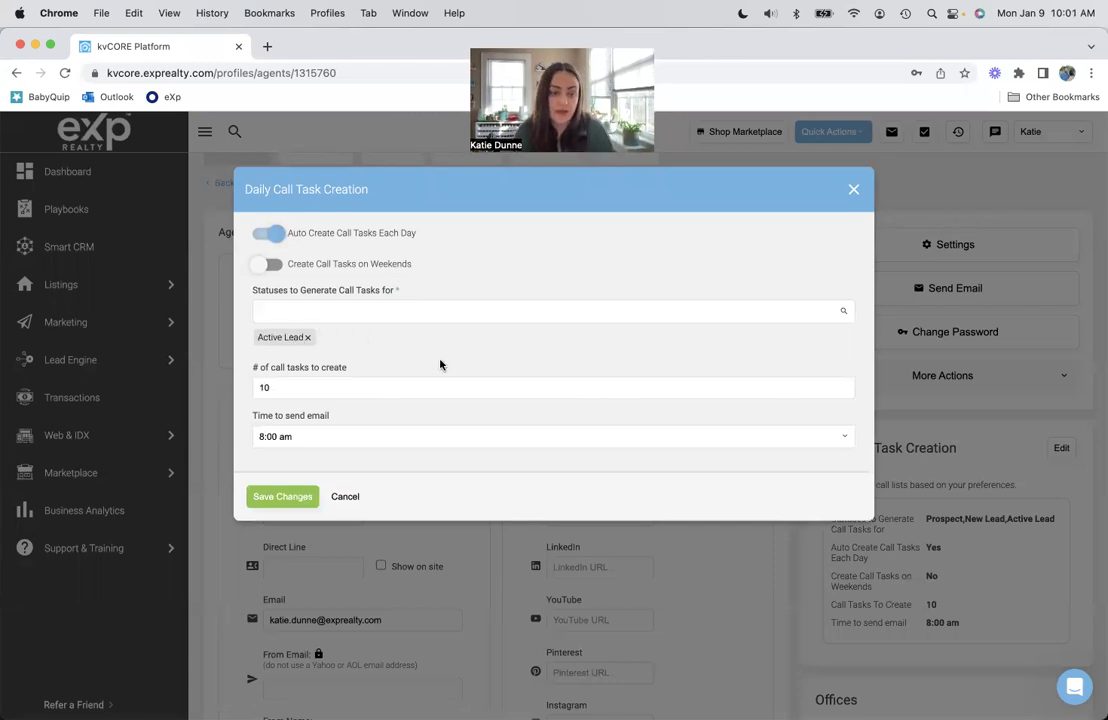
Step: Set the number of call tasks to create to 3 and the email time to 10:00 am, and save the changes
{"action": "left_click", "coordinate": [347, 383]}
{"action": "key", "text": "BackSpace"}
{"action": "key", "text": "BackSpace"}
{"action": "type", "text": "5"}
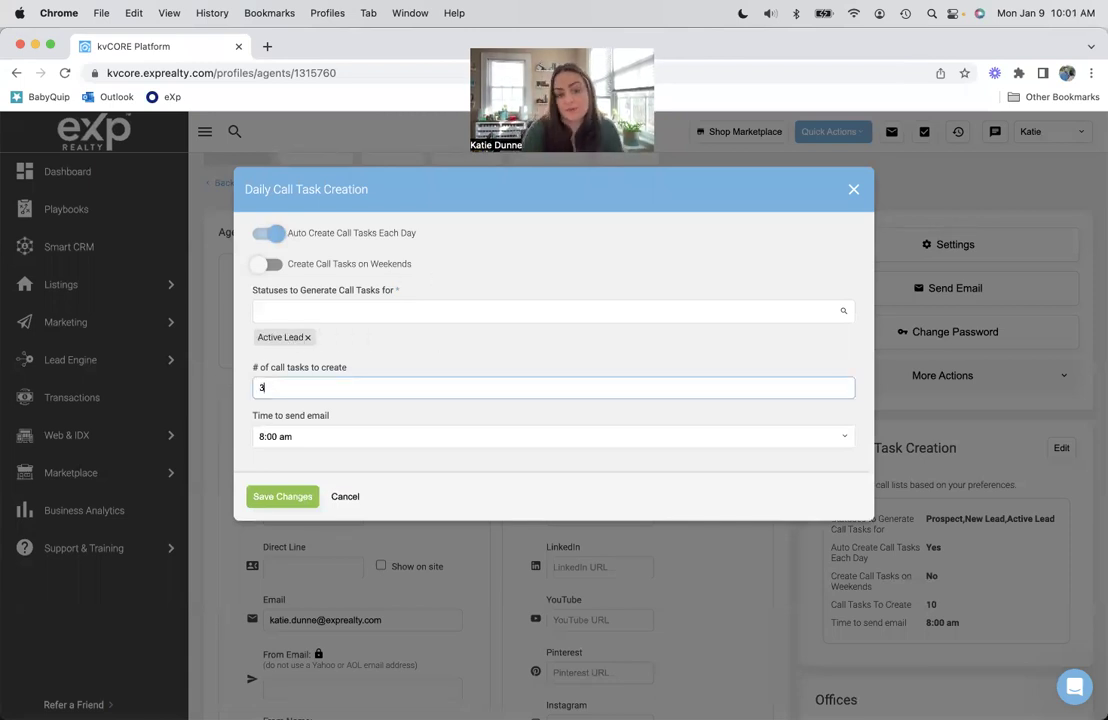
{"action": "left_click", "coordinate": [339, 438]}
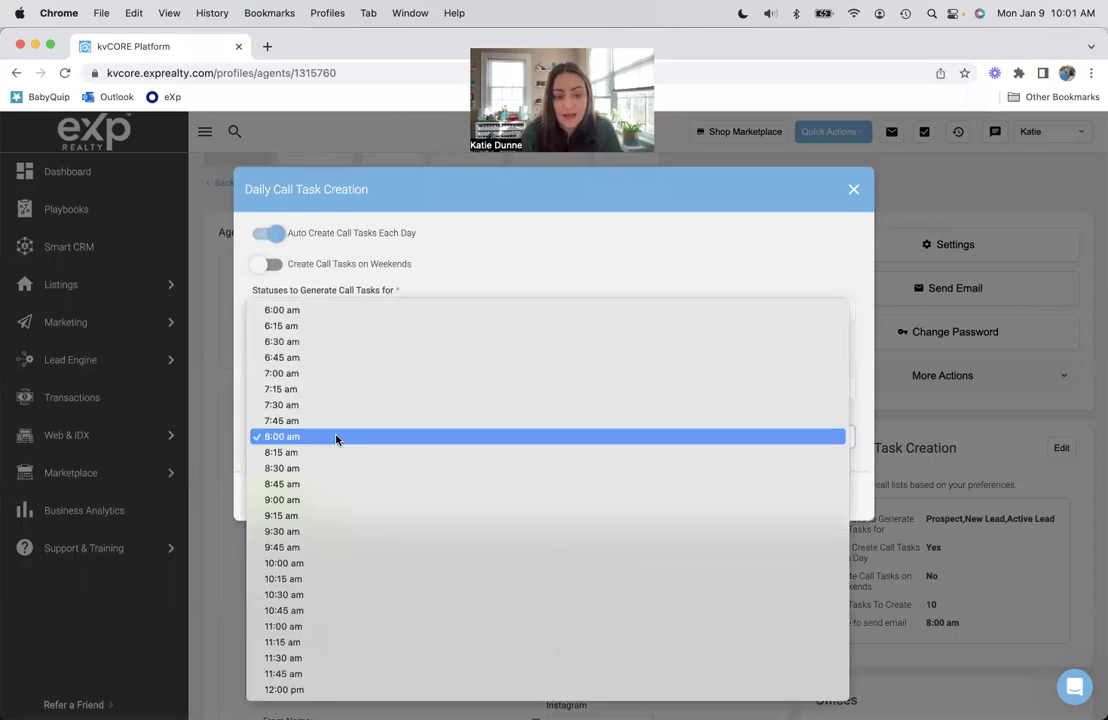
{"action": "left_click", "coordinate": [346, 563]}
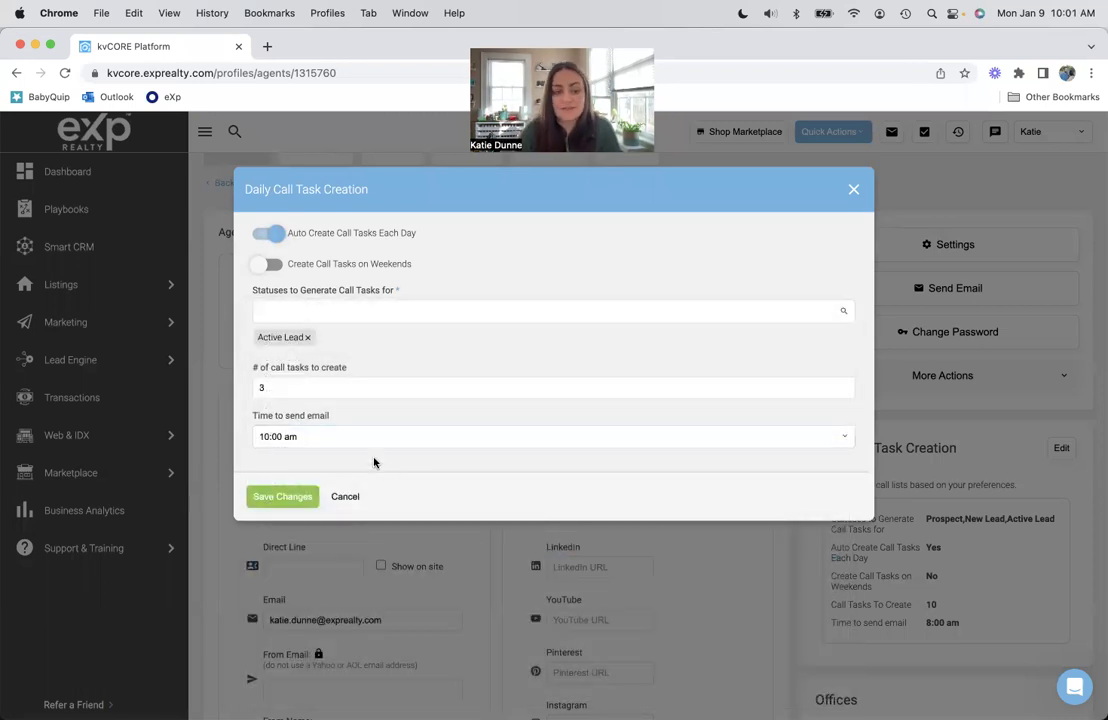
{"action": "left_click", "coordinate": [283, 496]}
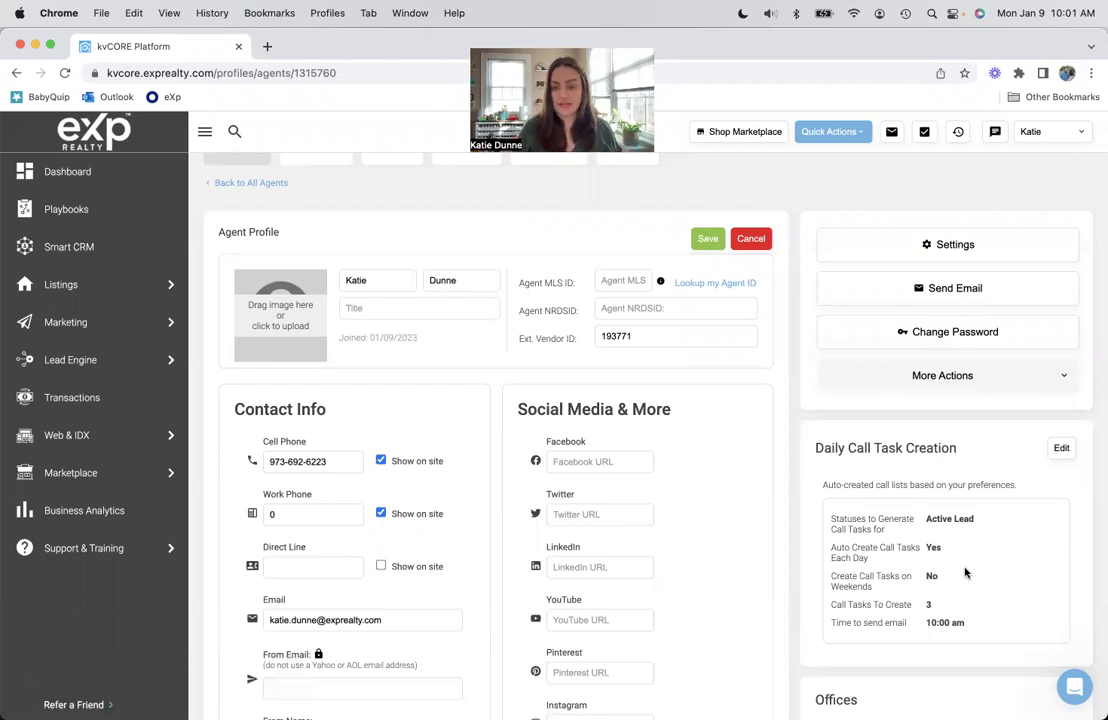
Step: Review the Offices and Teams sections and save the agent profile
{"action": "scroll", "coordinate": [982, 576], "scroll_direction": "down", "scroll_amount": 3}
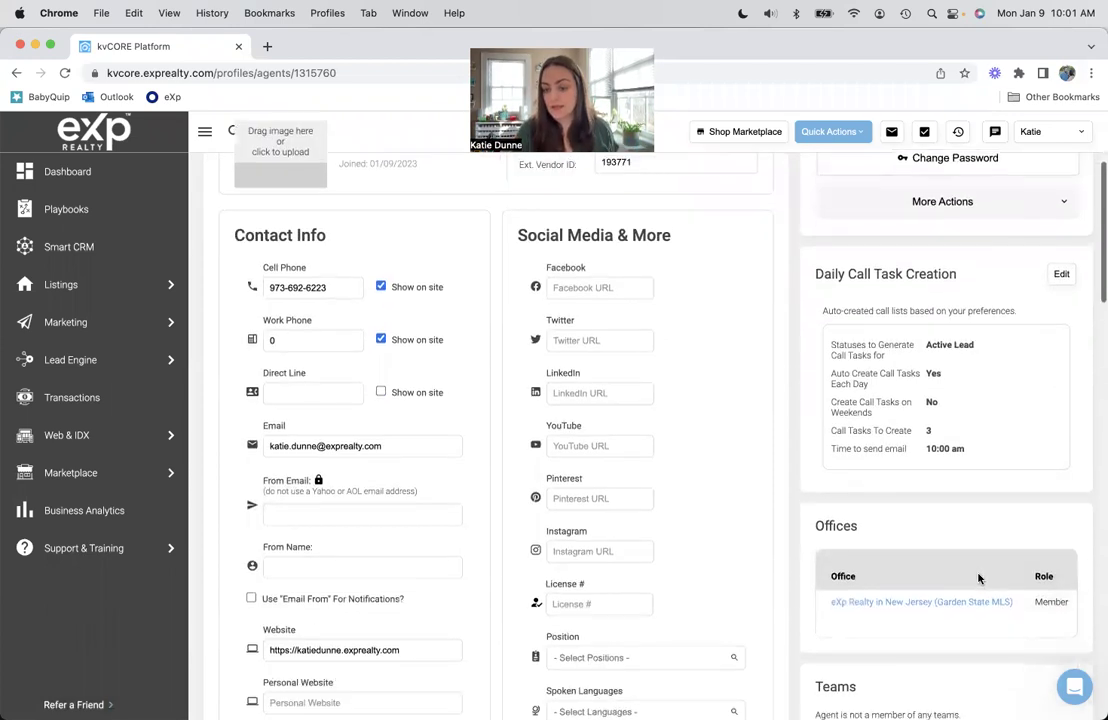
{"action": "scroll", "coordinate": [905, 418], "scroll_direction": "down", "scroll_amount": 1}
{"action": "scroll", "coordinate": [880, 580], "scroll_direction": "down", "scroll_amount": 3}
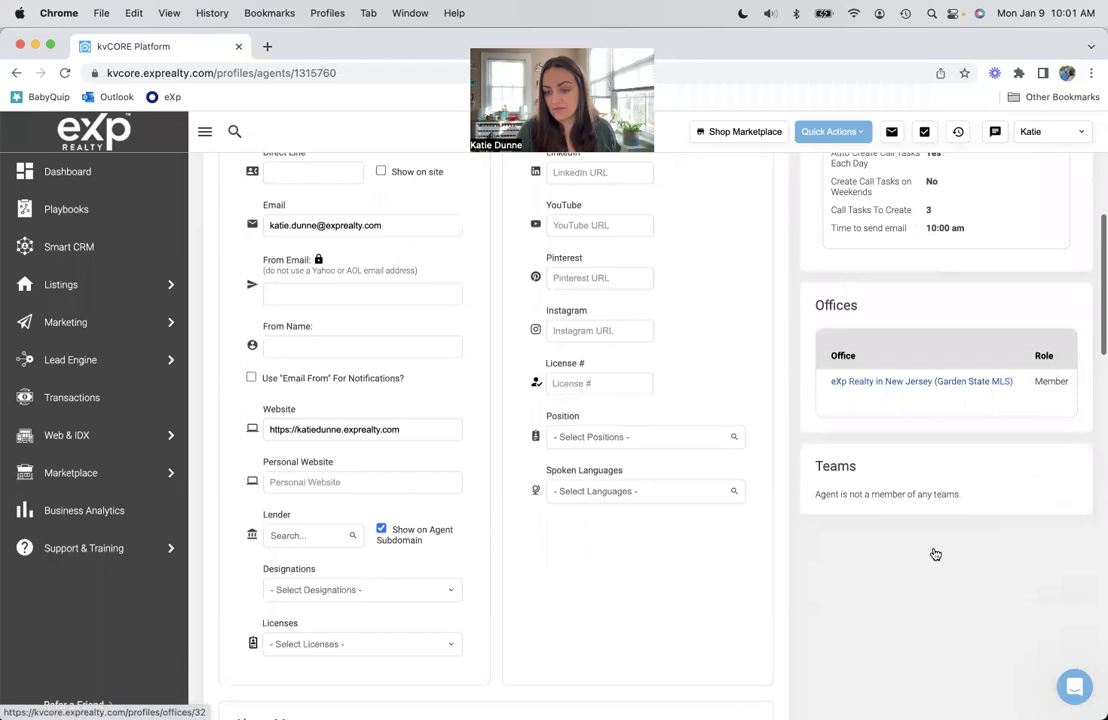
{"action": "scroll", "coordinate": [857, 457], "scroll_direction": "up", "scroll_amount": 8}
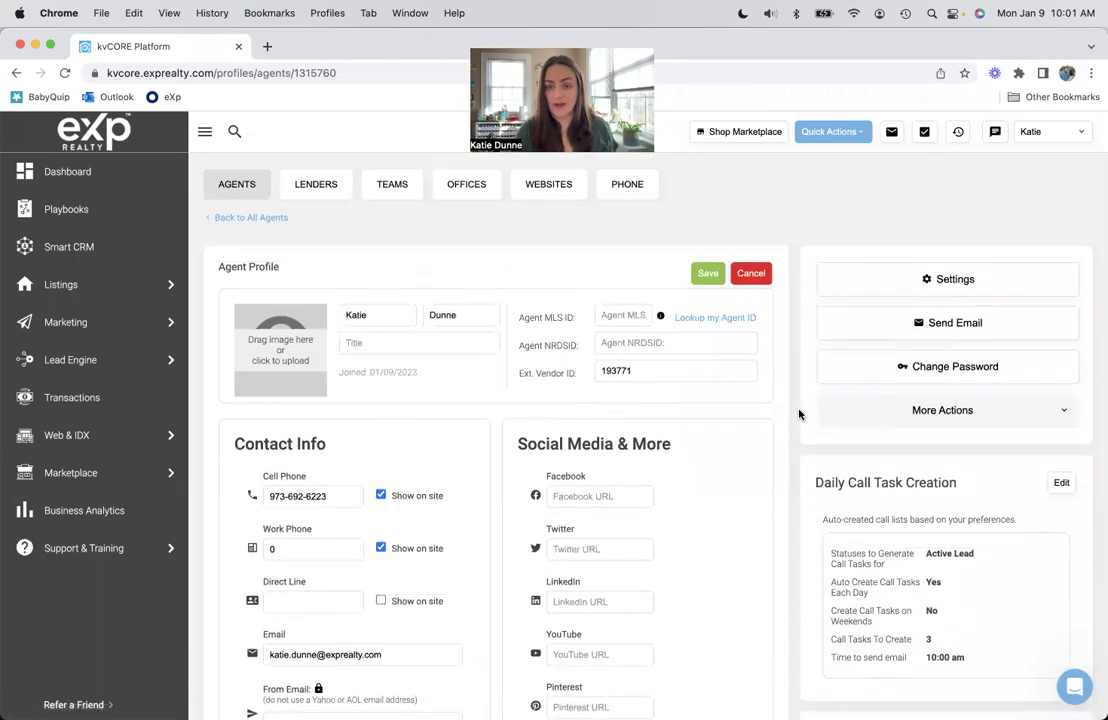
{"action": "left_click", "coordinate": [707, 275]}
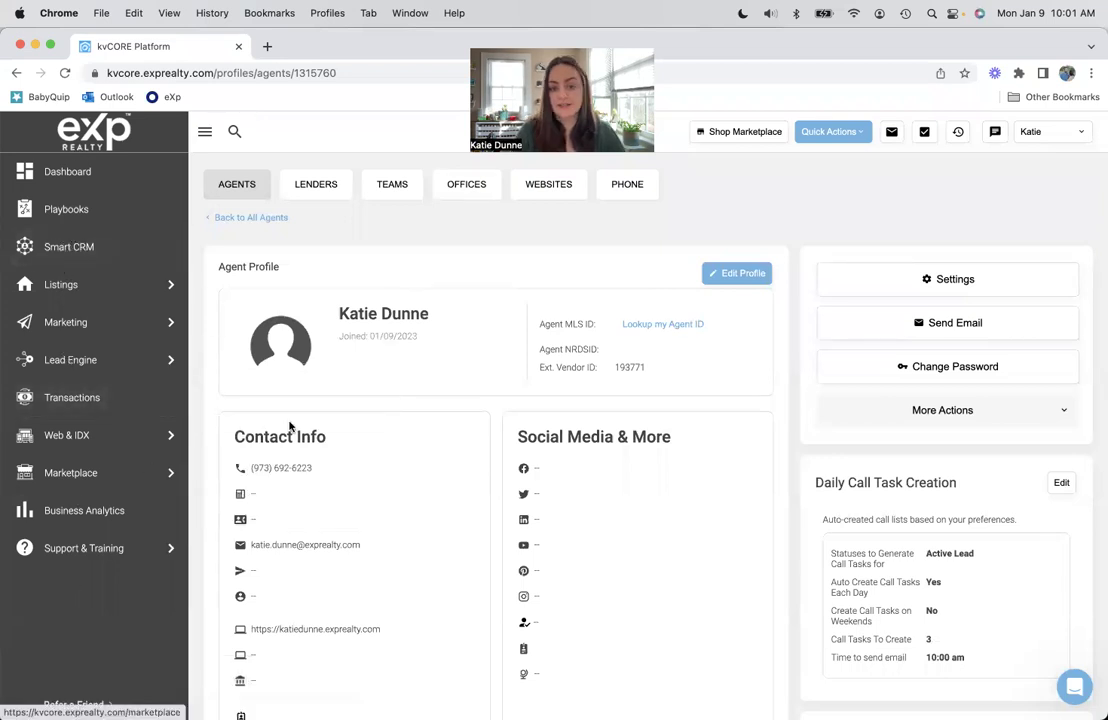
Step: Return to the dashboard and examine the My Business overview of contacts by status
{"action": "left_click", "coordinate": [107, 178]}
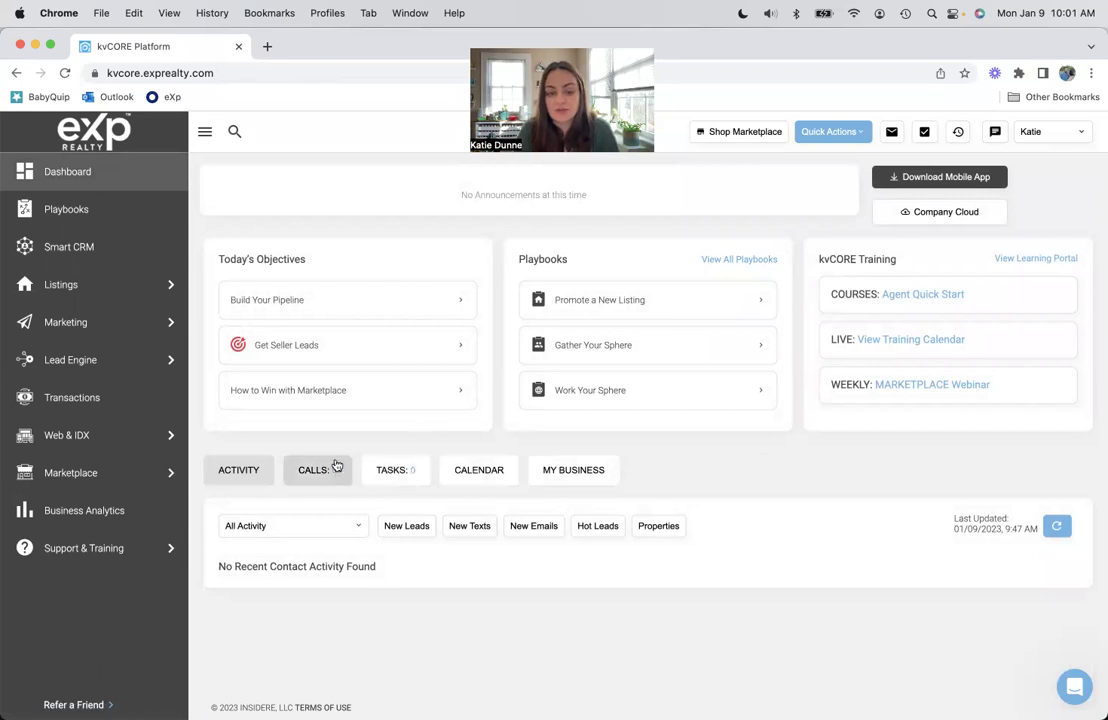
{"action": "left_click", "coordinate": [545, 468]}
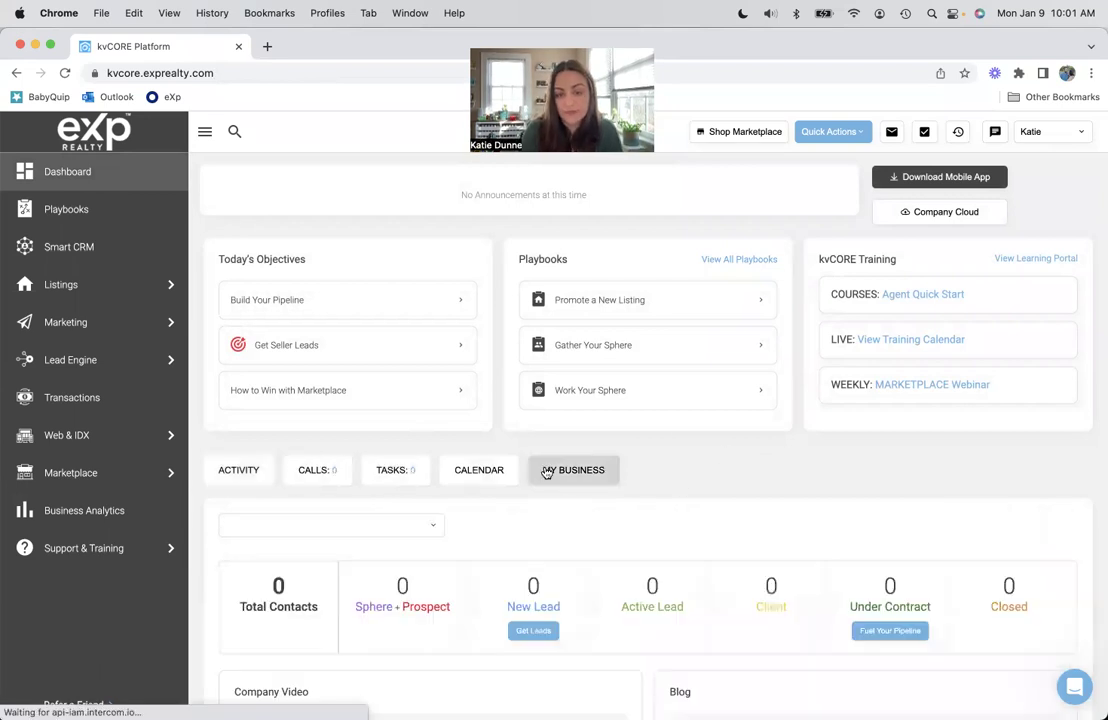
{"action": "scroll", "coordinate": [770, 463], "scroll_direction": "down", "scroll_amount": 2}
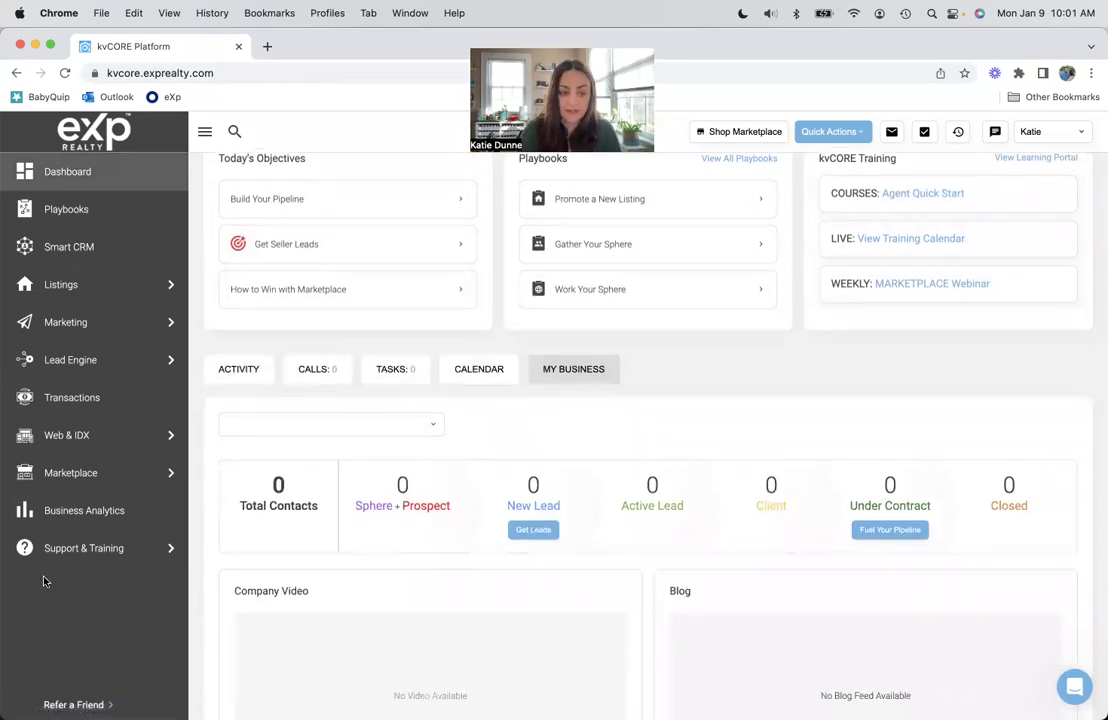
{"action": "scroll", "coordinate": [601, 524], "scroll_direction": "up", "scroll_amount": 2}
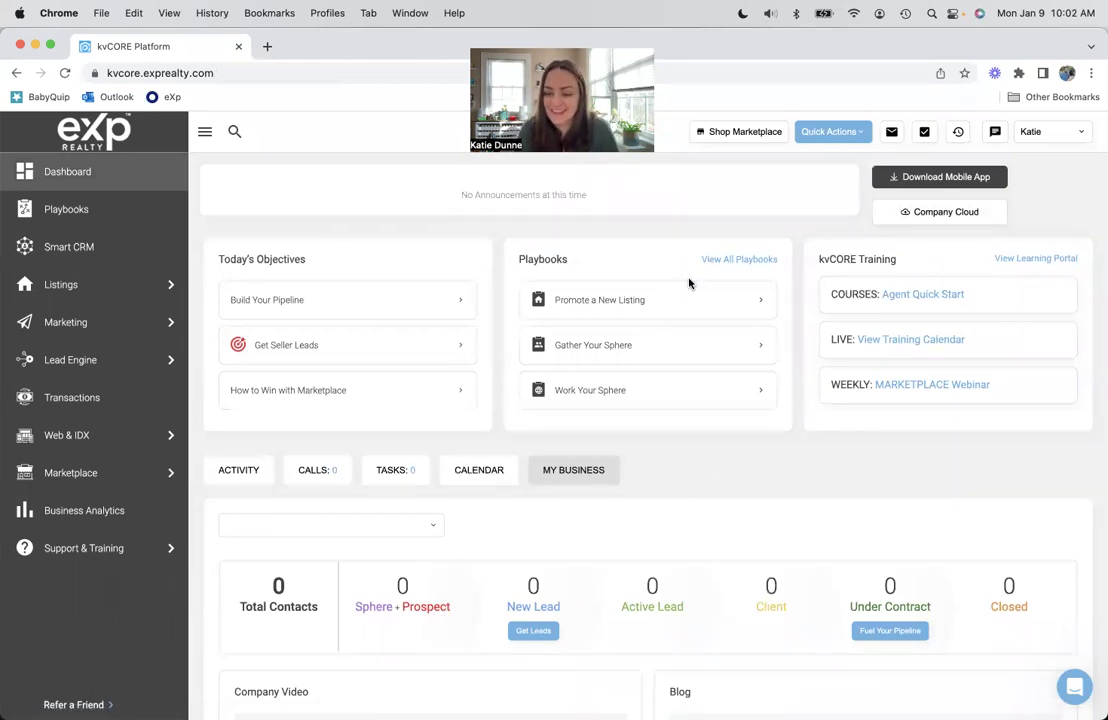
{"action": "scroll", "coordinate": [685, 470], "scroll_direction": "down", "scroll_amount": 1}
Step: View the available Playbooks and the Smart CRM contact list
{"action": "left_click", "coordinate": [105, 209]}
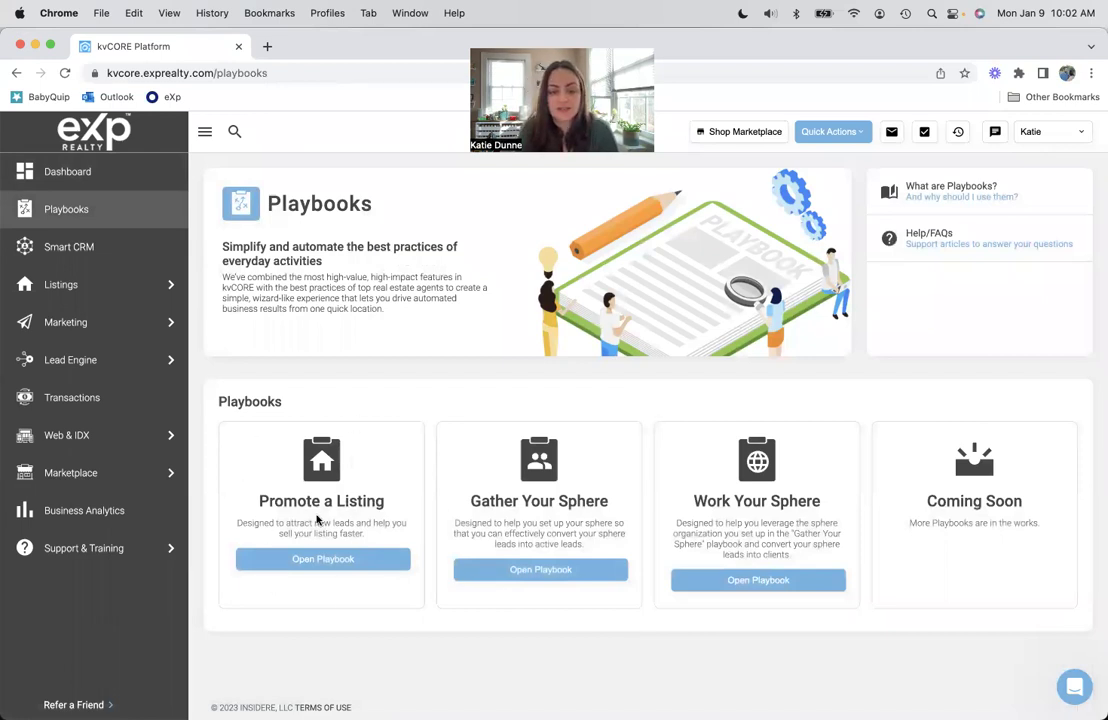
{"action": "left_click", "coordinate": [100, 257]}
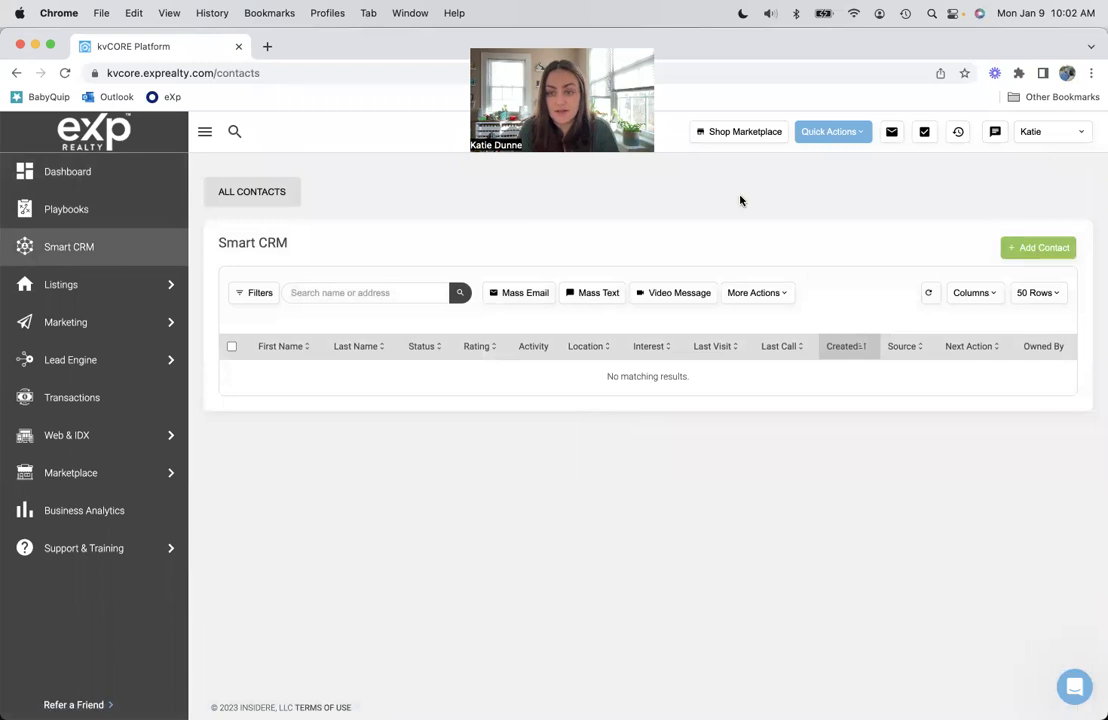
{"action": "mouse_move", "coordinate": [91, 368]}
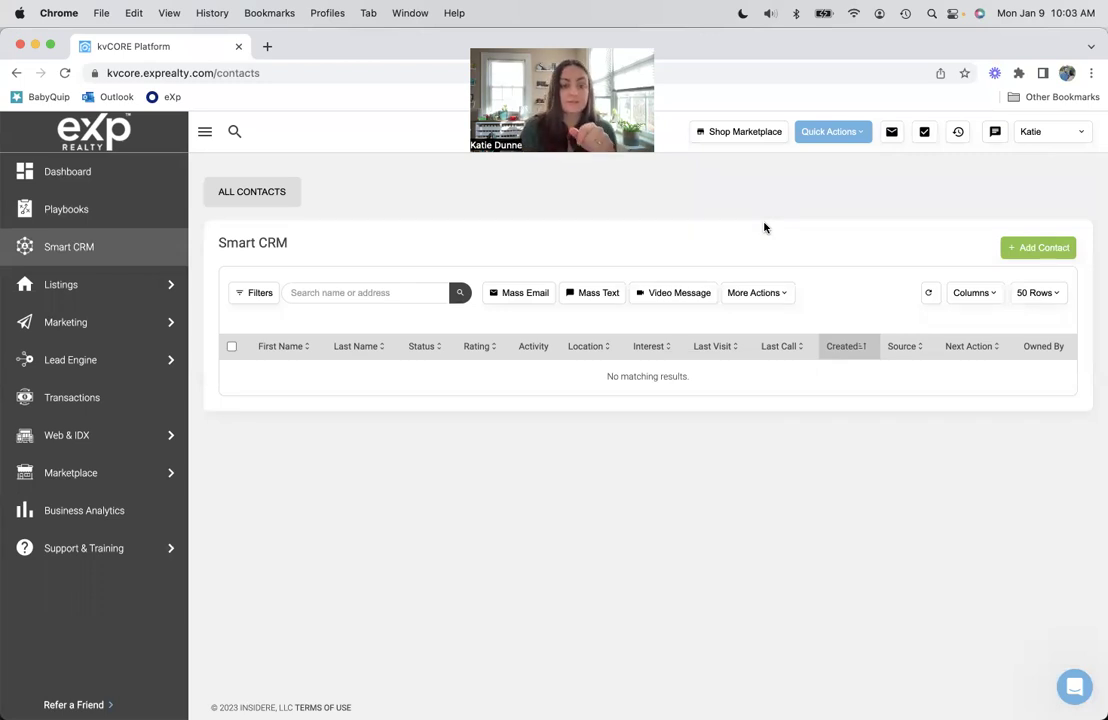
Step: View the MLS property listings and examine the available Marketing tools and features
{"action": "left_click", "coordinate": [112, 278]}
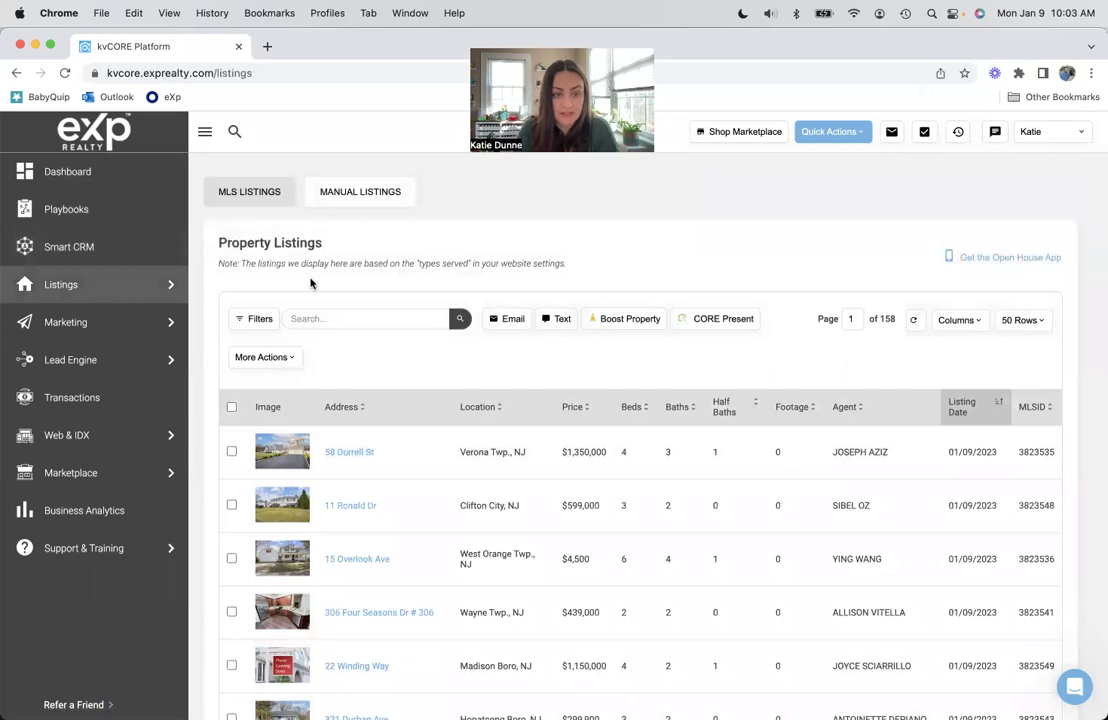
{"action": "mouse_move", "coordinate": [100, 278]}
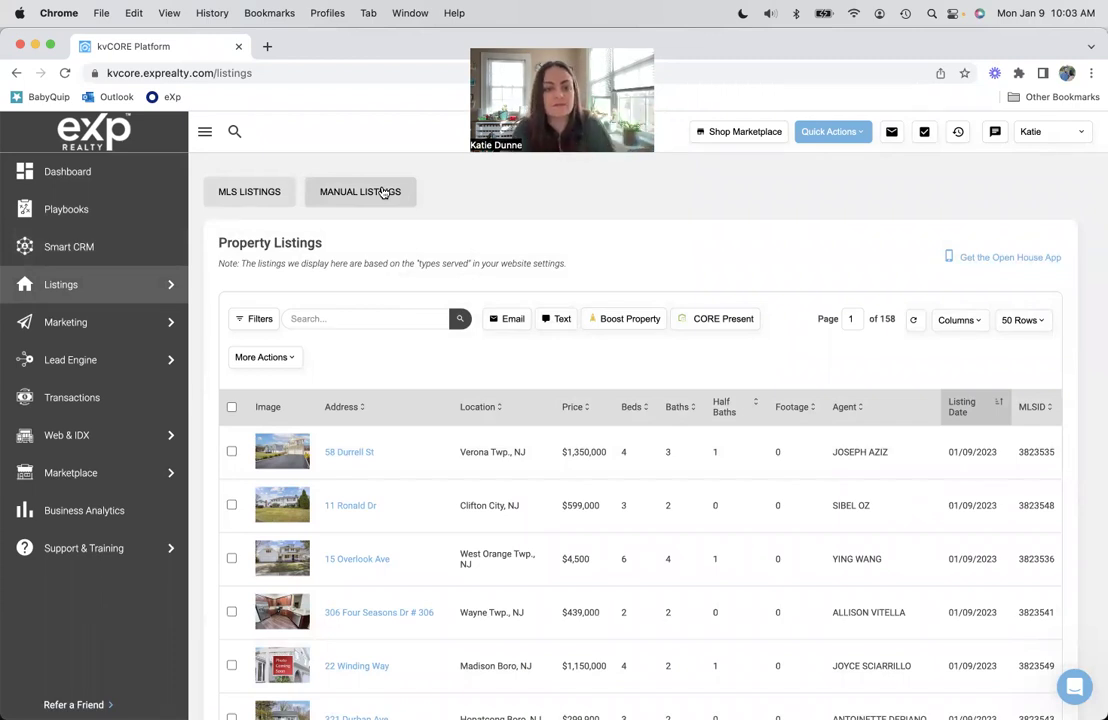
{"action": "mouse_move", "coordinate": [120, 322]}
{"action": "left_click", "coordinate": [232, 320]}
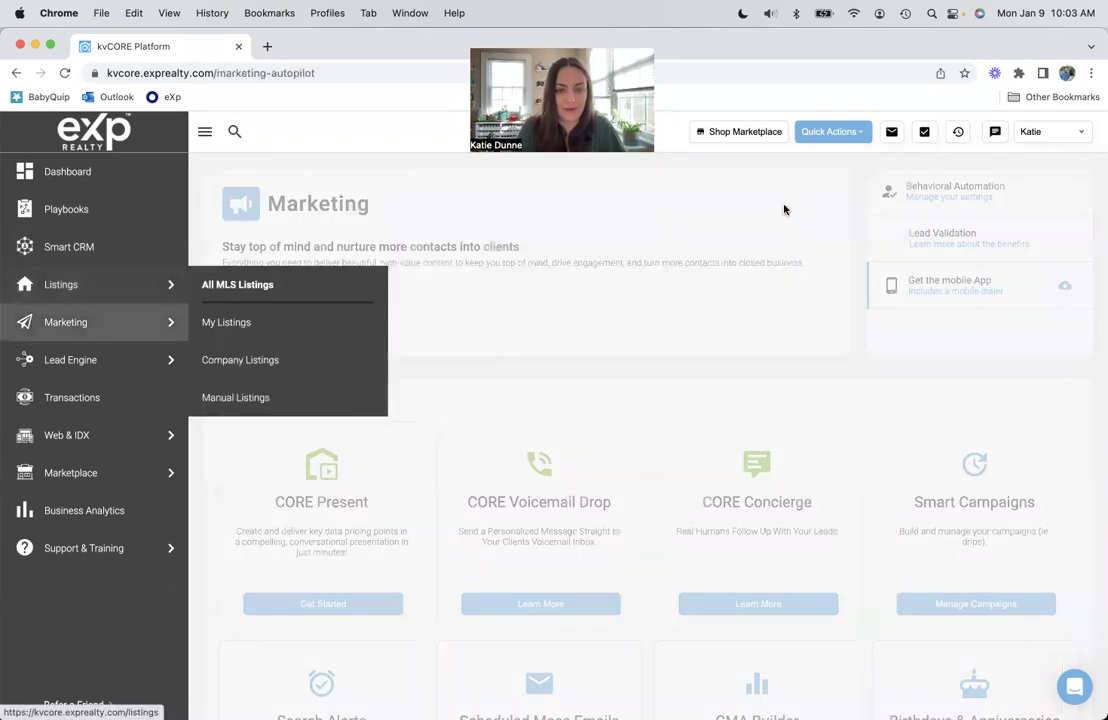
{"action": "scroll", "coordinate": [673, 371], "scroll_direction": "down", "scroll_amount": 2}
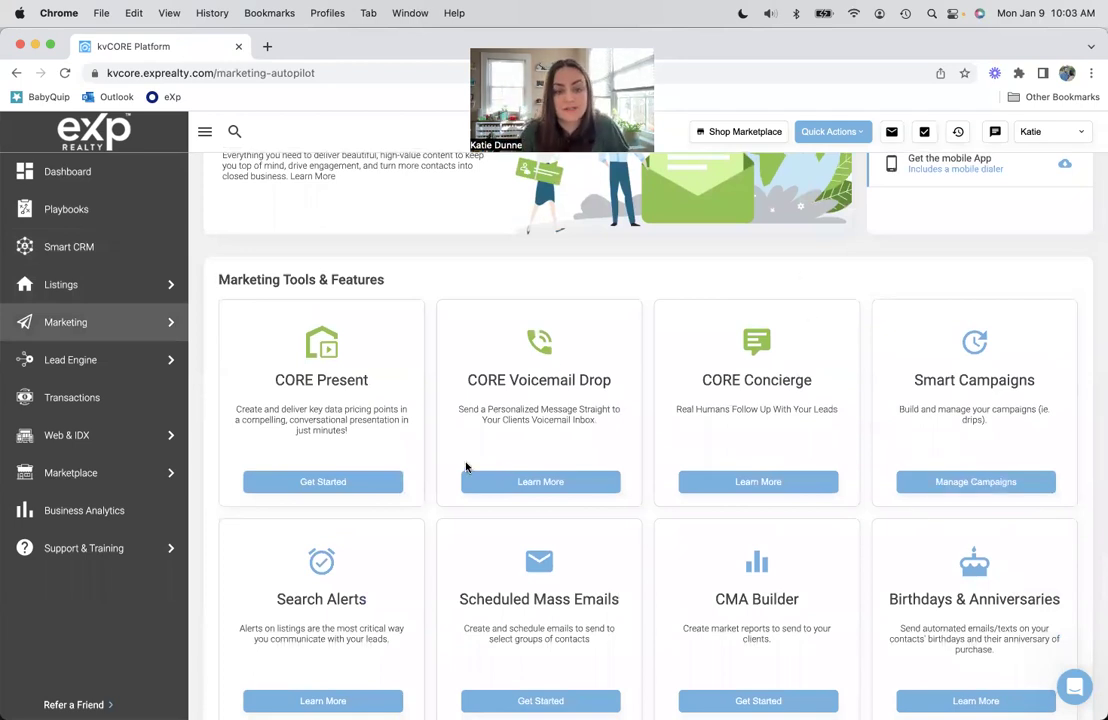
{"action": "scroll", "coordinate": [669, 280], "scroll_direction": "up", "scroll_amount": 2}
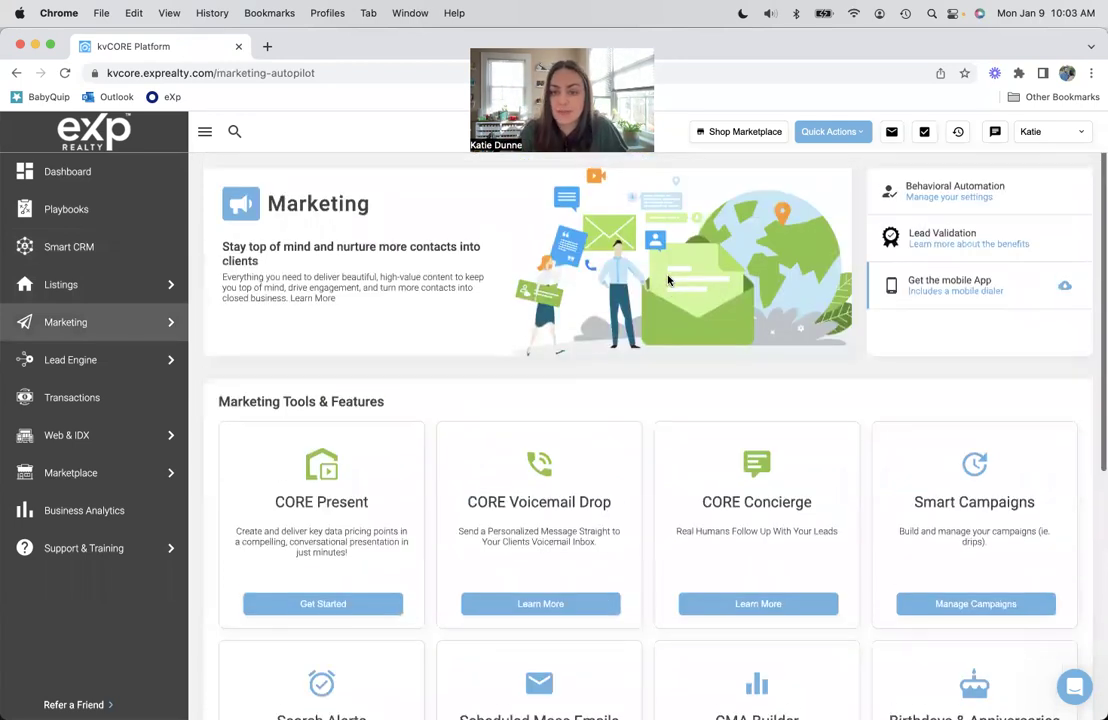
{"action": "scroll", "coordinate": [621, 377], "scroll_direction": "down", "scroll_amount": 3}
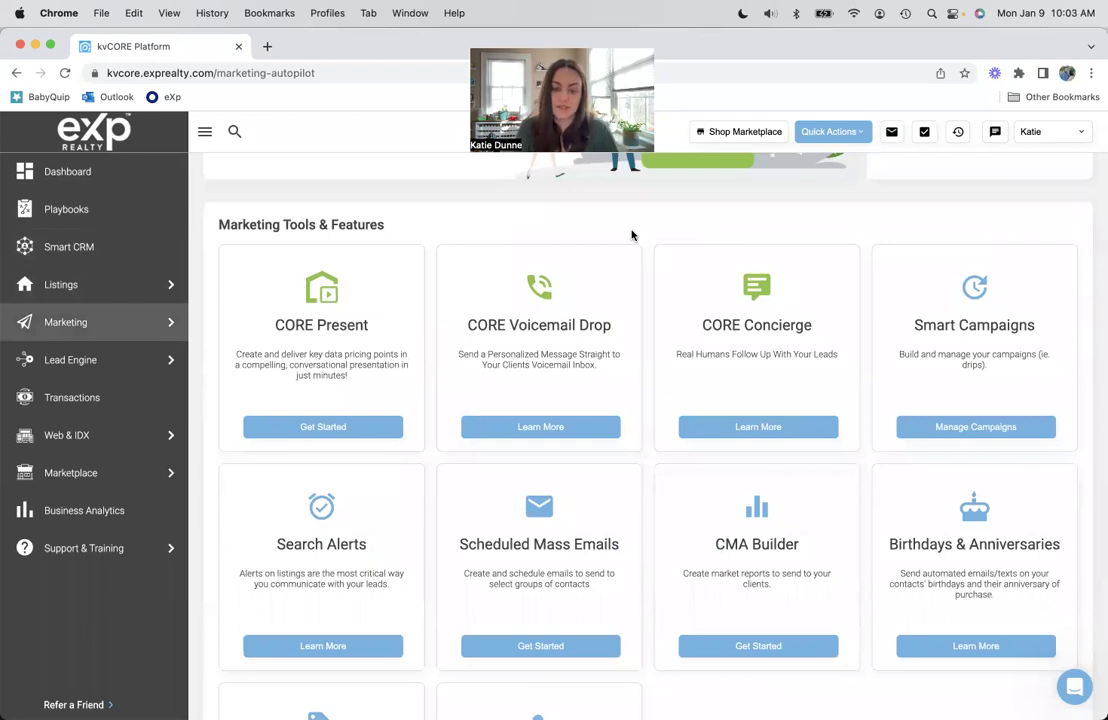
{"action": "scroll", "coordinate": [631, 235], "scroll_direction": "down", "scroll_amount": 1}
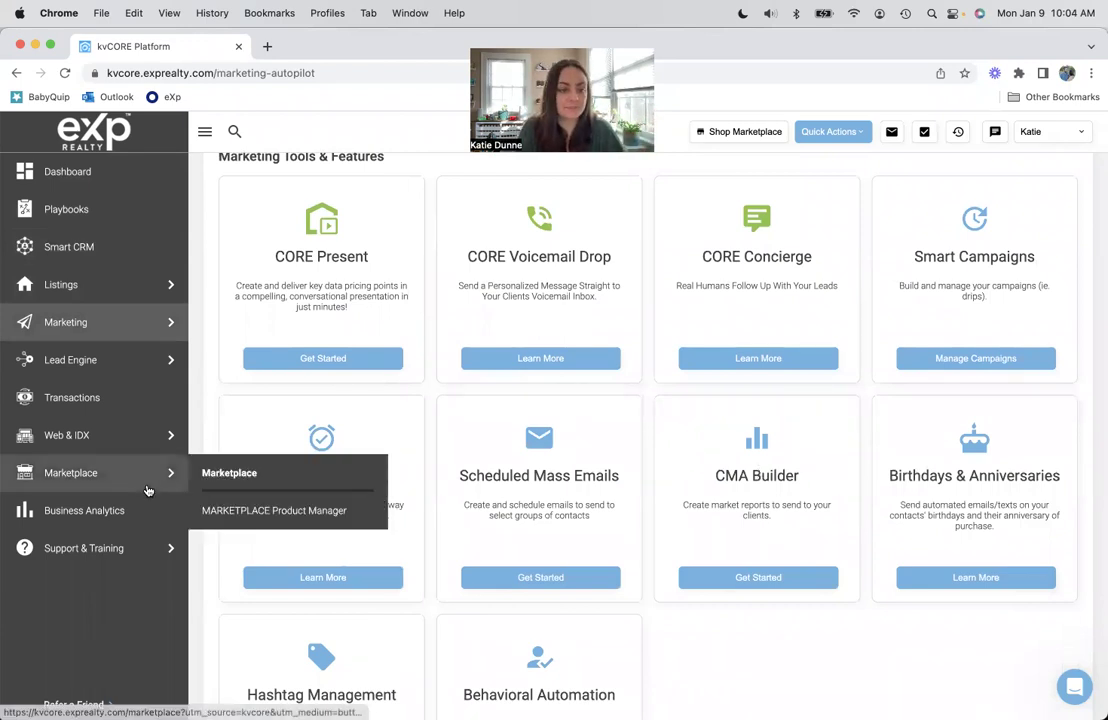
Step: Examine the Lead Engine tools, from the landing page builder down to Lead Dropbox and CORE Listing Machine
{"action": "left_click", "coordinate": [108, 374]}
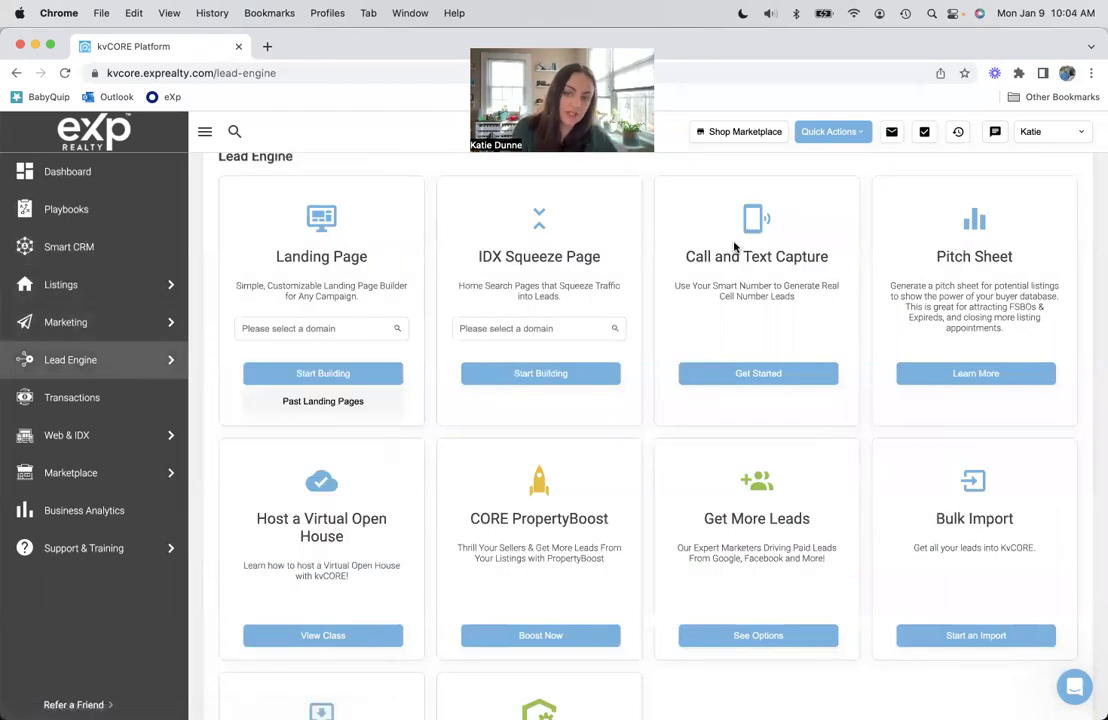
{"action": "scroll", "coordinate": [735, 247], "scroll_direction": "up", "scroll_amount": 2}
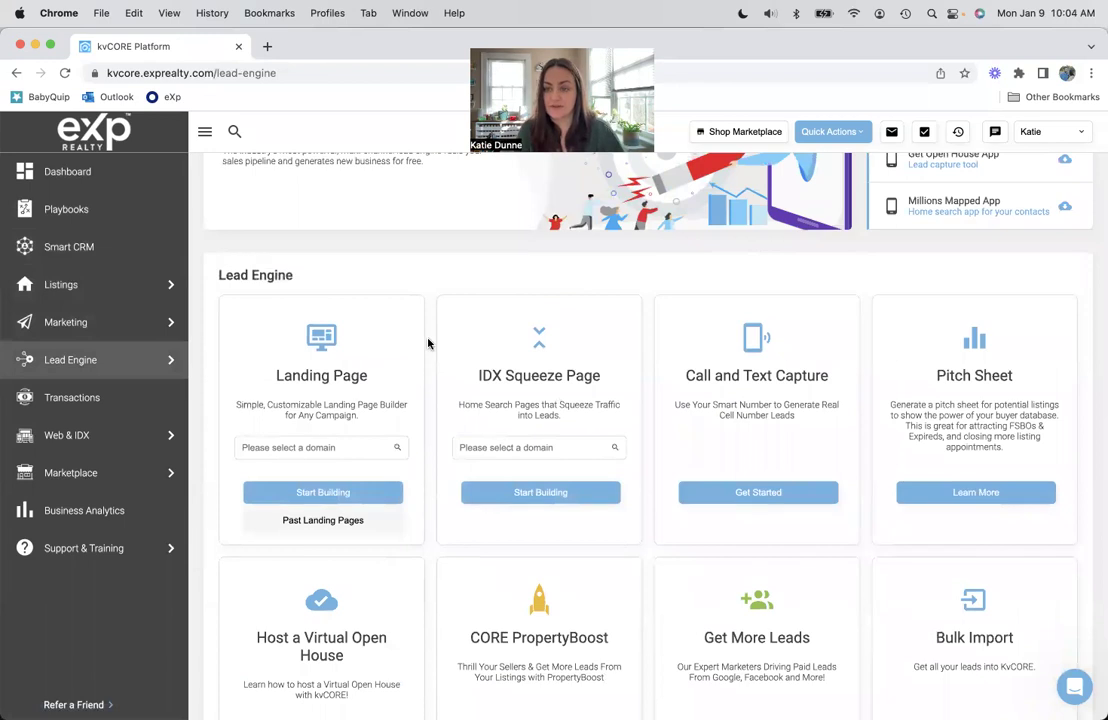
{"action": "scroll", "coordinate": [428, 342], "scroll_direction": "up", "scroll_amount": 2}
{"action": "scroll", "coordinate": [428, 343], "scroll_direction": "up", "scroll_amount": 1}
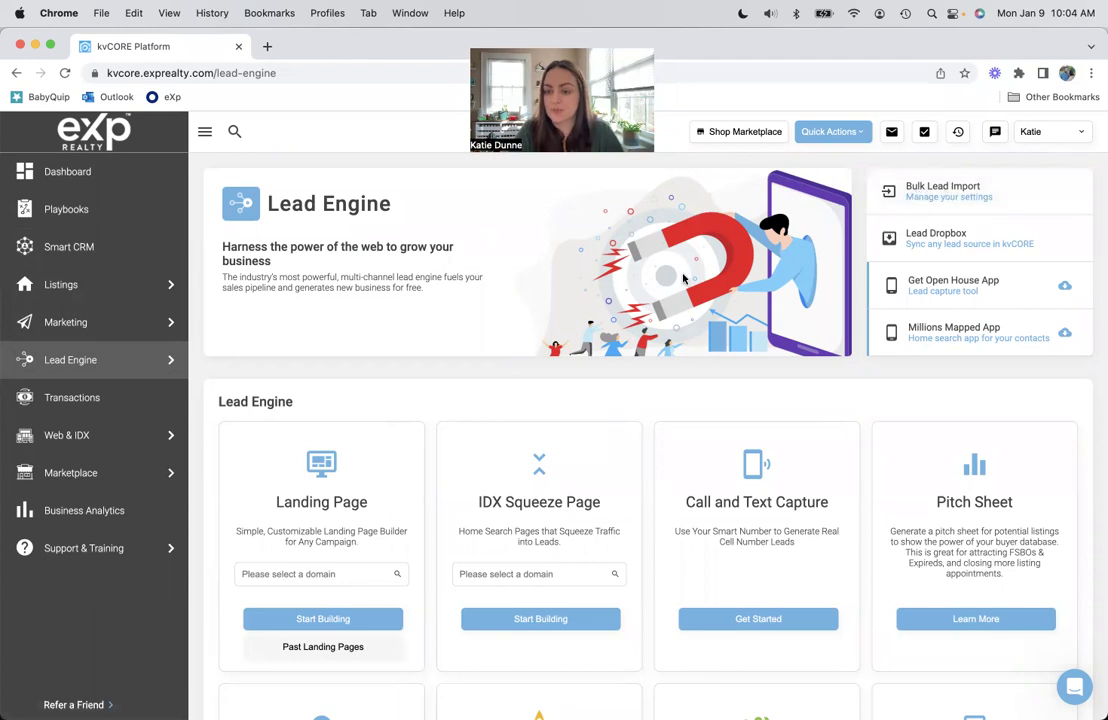
{"action": "scroll", "coordinate": [681, 286], "scroll_direction": "down", "scroll_amount": 5}
{"action": "scroll", "coordinate": [681, 286], "scroll_direction": "down", "scroll_amount": 3}
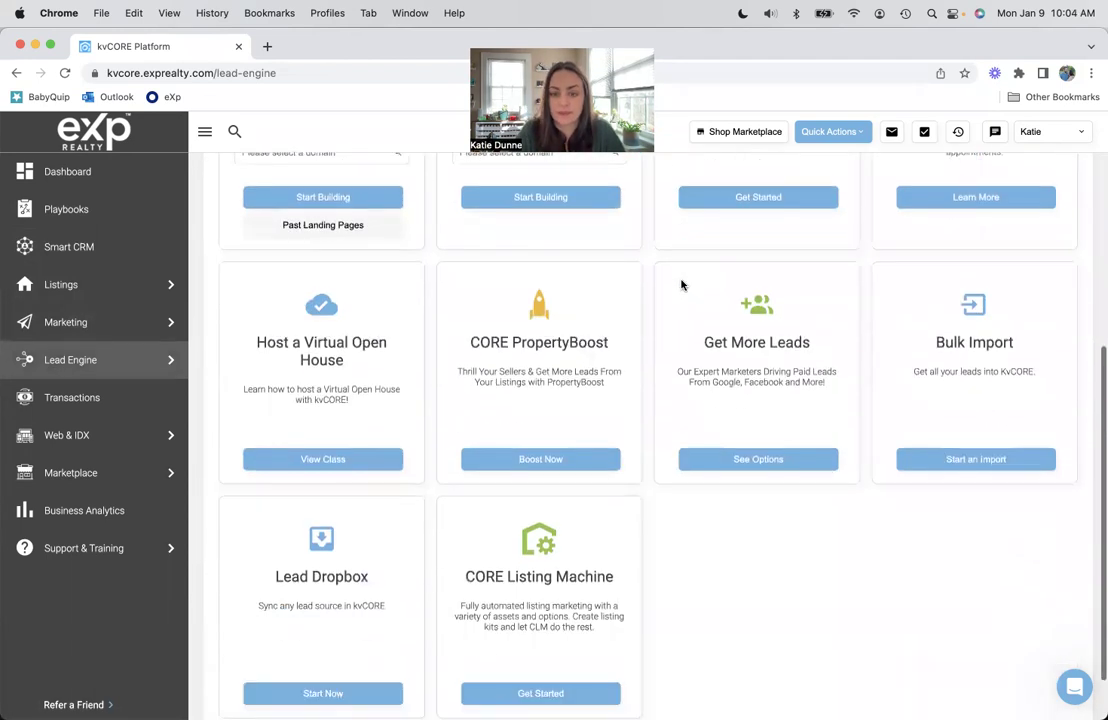
{"action": "scroll", "coordinate": [786, 569], "scroll_direction": "down", "scroll_amount": 1}
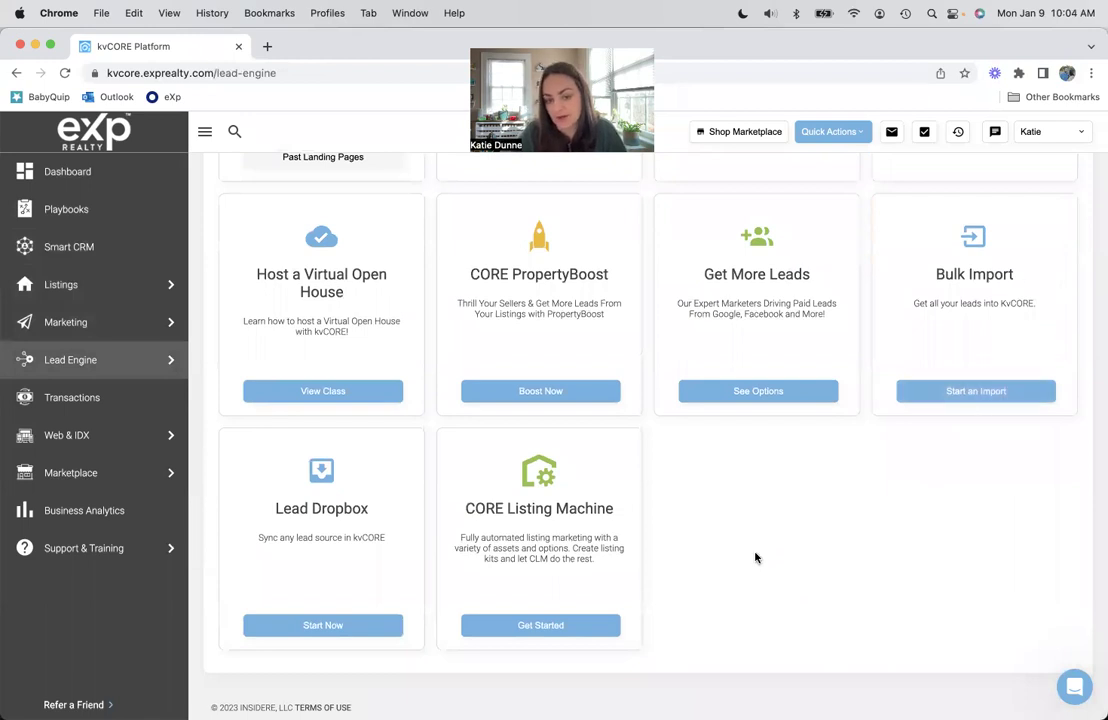
{"action": "scroll", "coordinate": [754, 556], "scroll_direction": "up", "scroll_amount": 6}
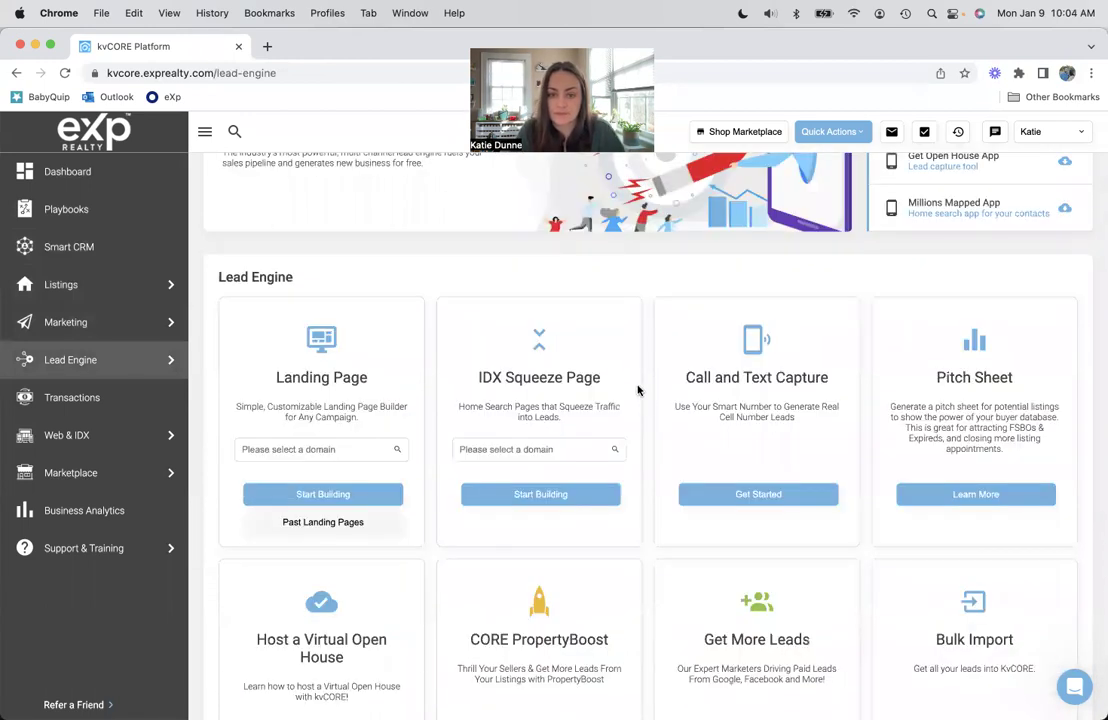
Step: View the Transactions list and examine the website details, template and content sections in Web & IDX
{"action": "left_click", "coordinate": [71, 395]}
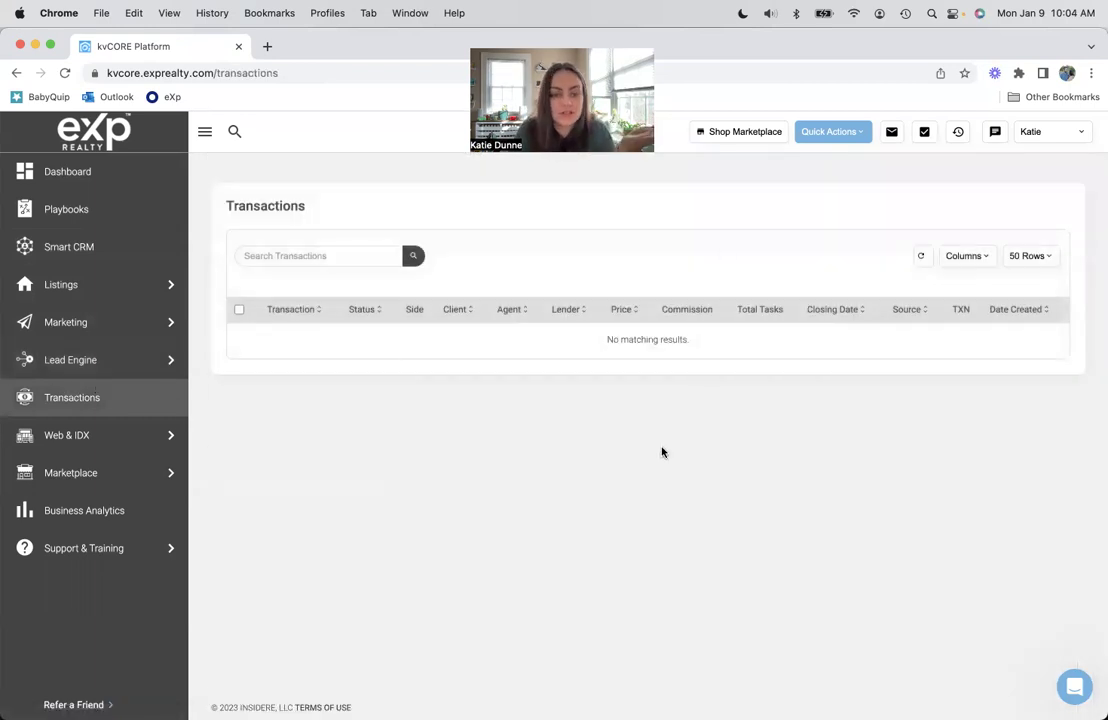
{"action": "left_click", "coordinate": [163, 435]}
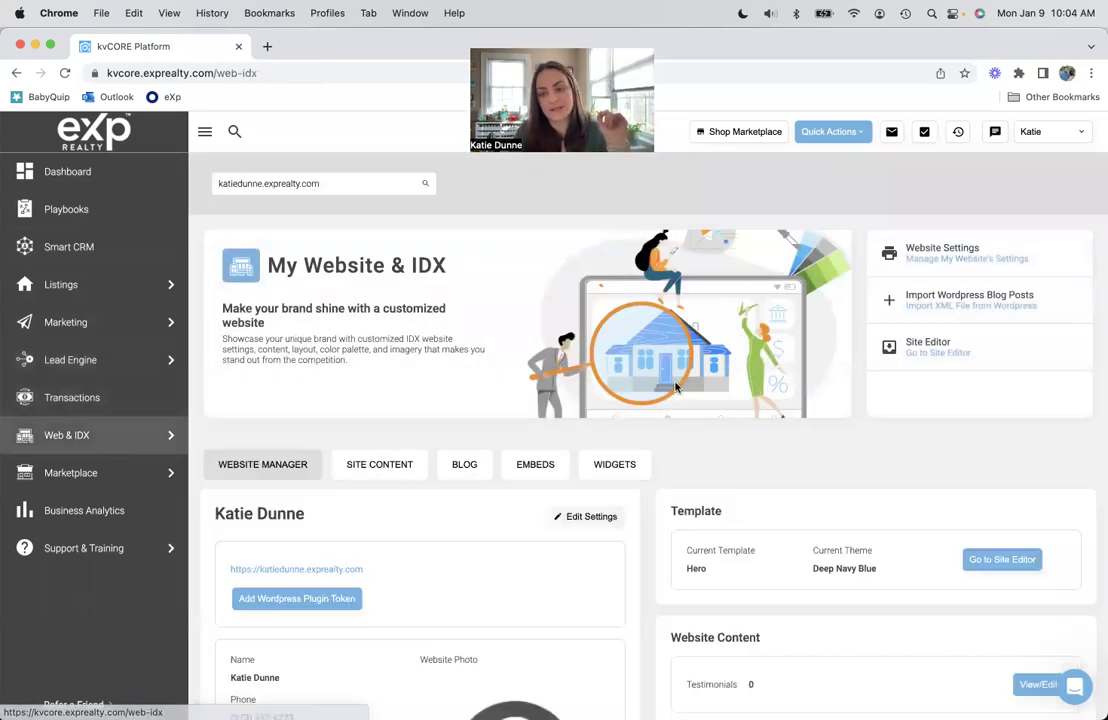
{"action": "left_click", "coordinate": [1050, 131]}
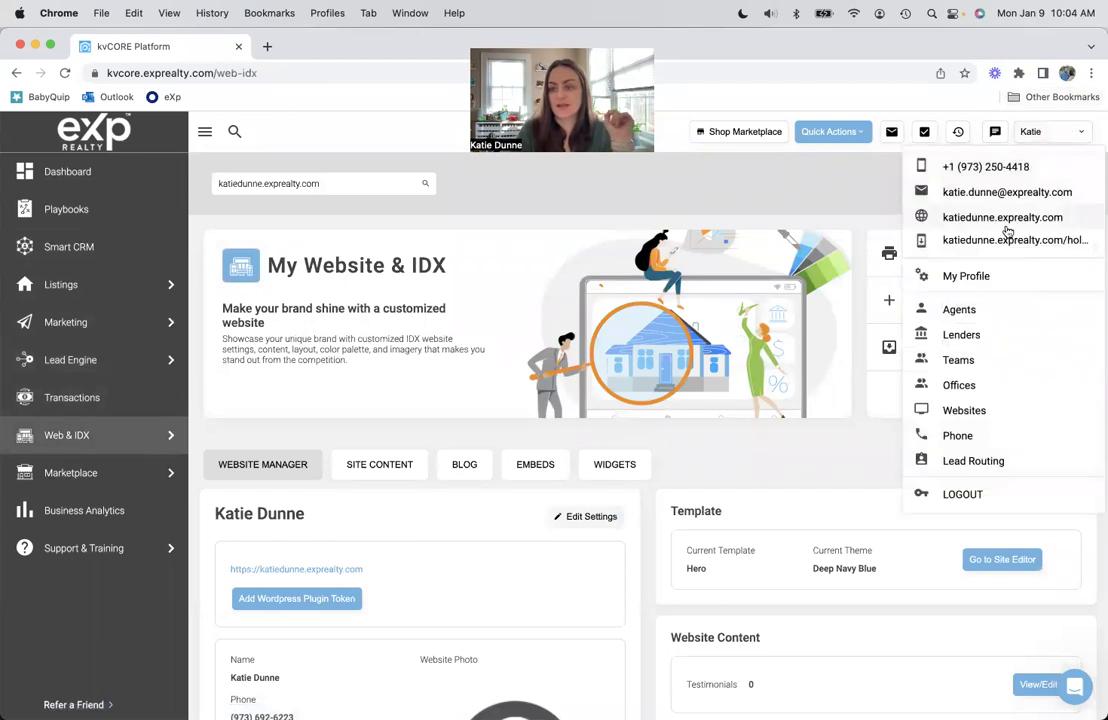
{"action": "left_click", "coordinate": [770, 188]}
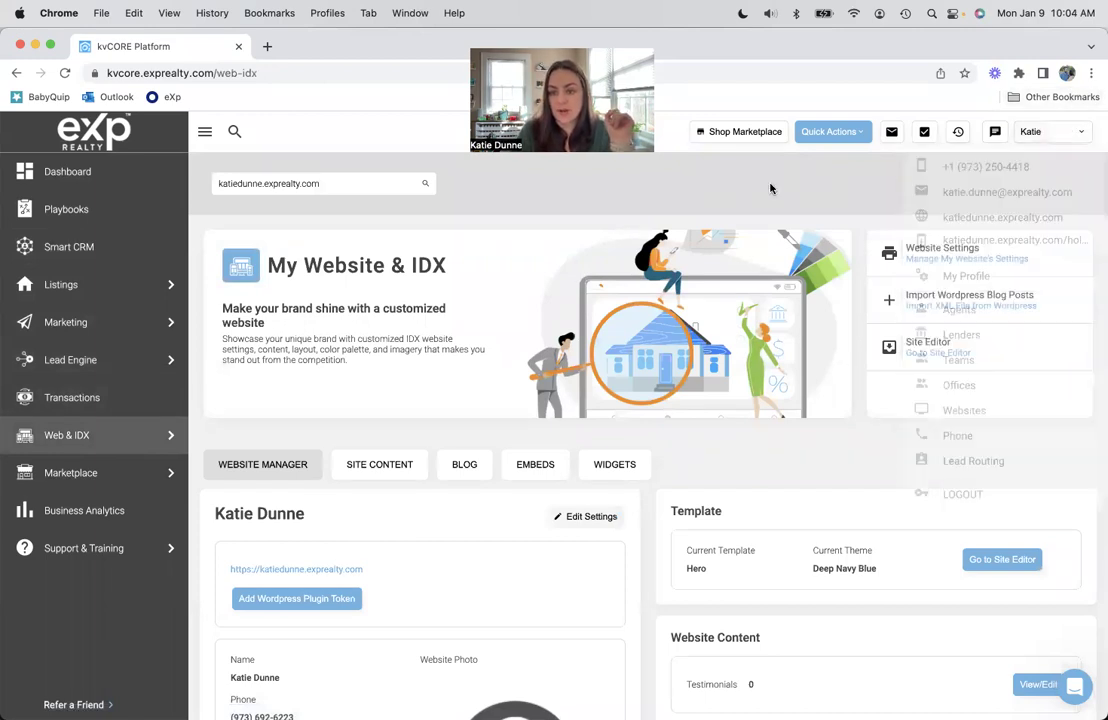
{"action": "scroll", "coordinate": [589, 435], "scroll_direction": "down", "scroll_amount": 3}
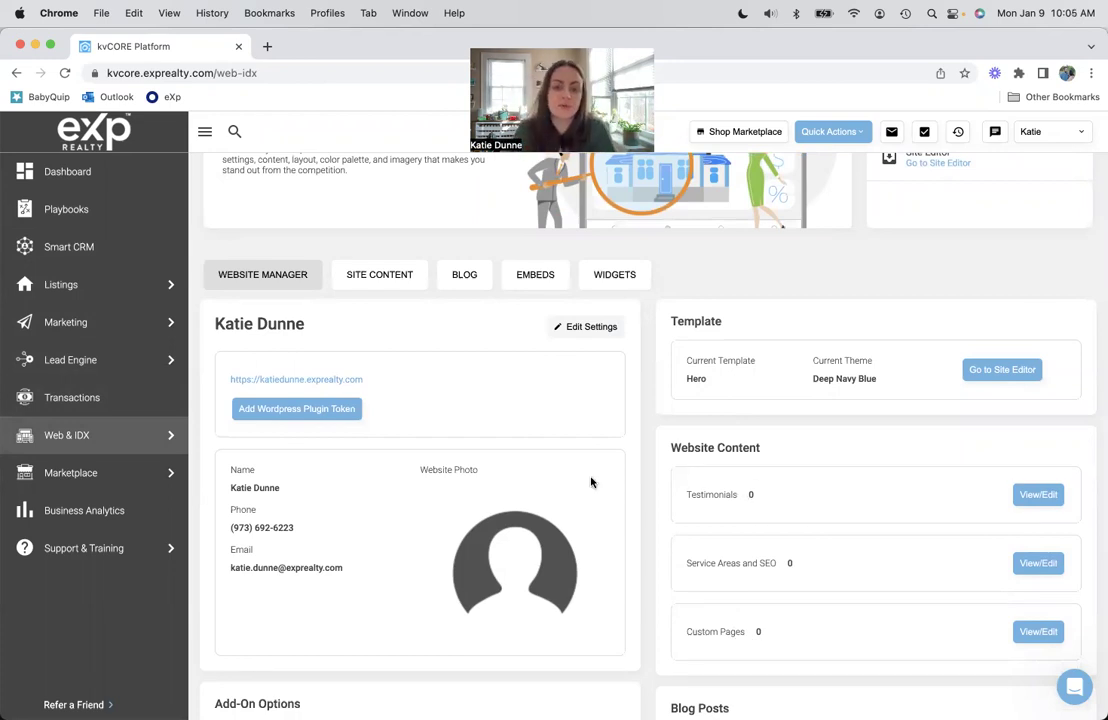
{"action": "scroll", "coordinate": [591, 482], "scroll_direction": "down", "scroll_amount": 5}
{"action": "scroll", "coordinate": [670, 455], "scroll_direction": "up", "scroll_amount": 8}
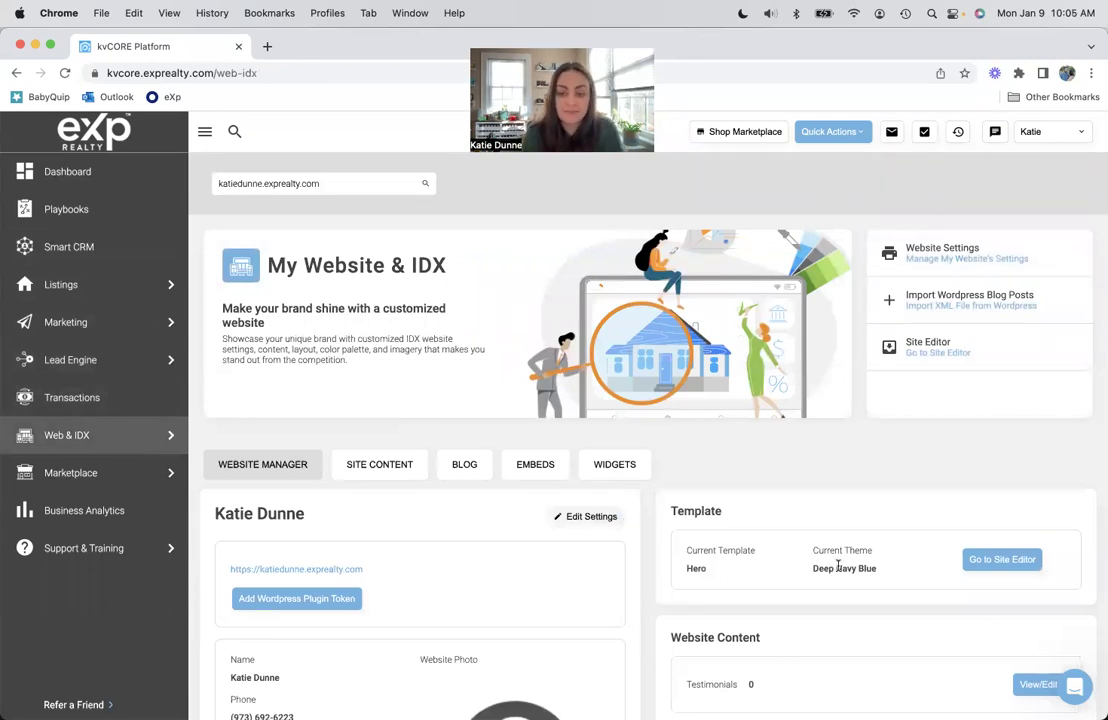
Step: Browse the Marketplace catalogue of add-on products and integrations
{"action": "mouse_move", "coordinate": [72, 474]}
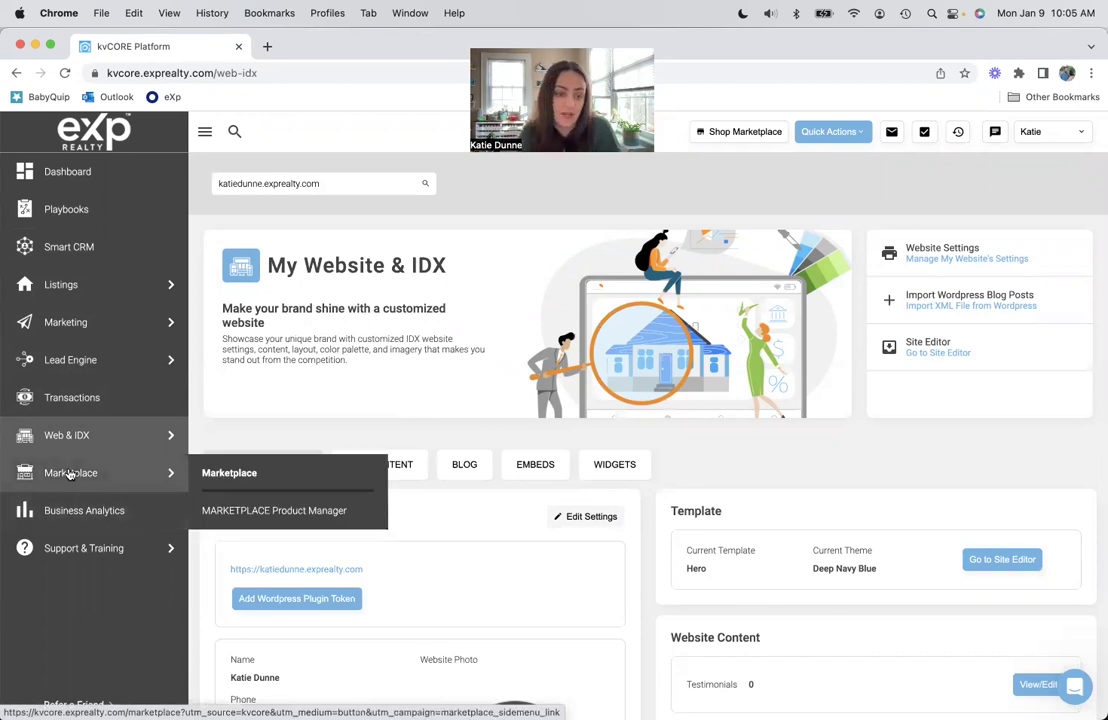
{"action": "left_click", "coordinate": [70, 474]}
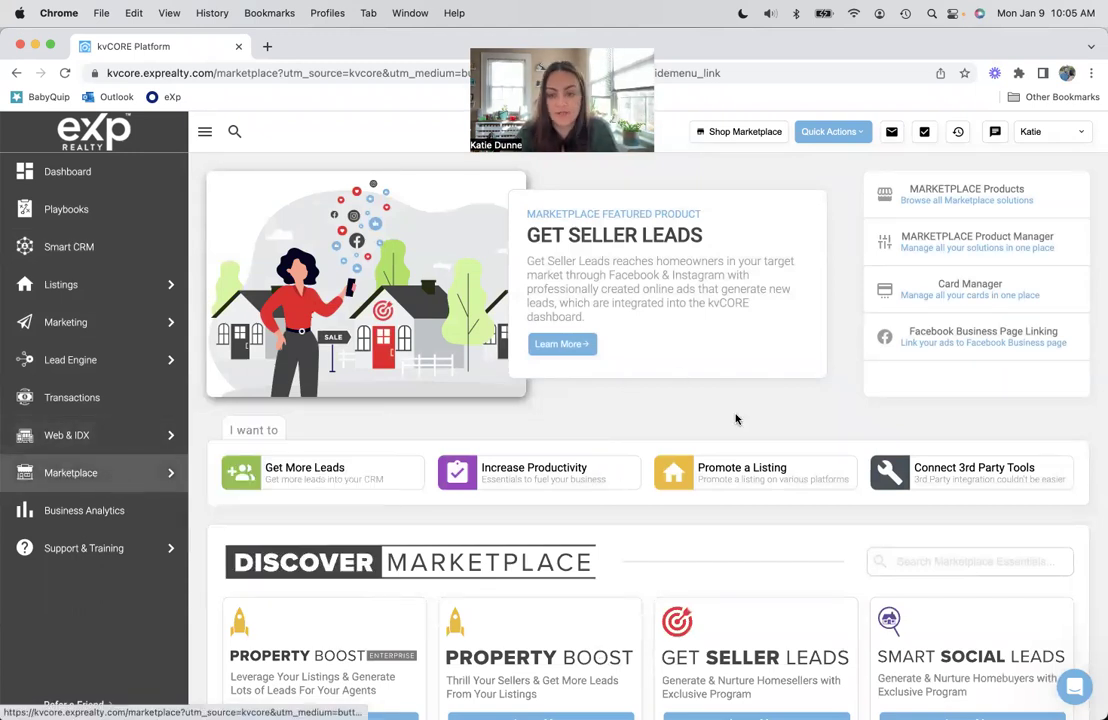
{"action": "scroll", "coordinate": [735, 419], "scroll_direction": "down", "scroll_amount": 3}
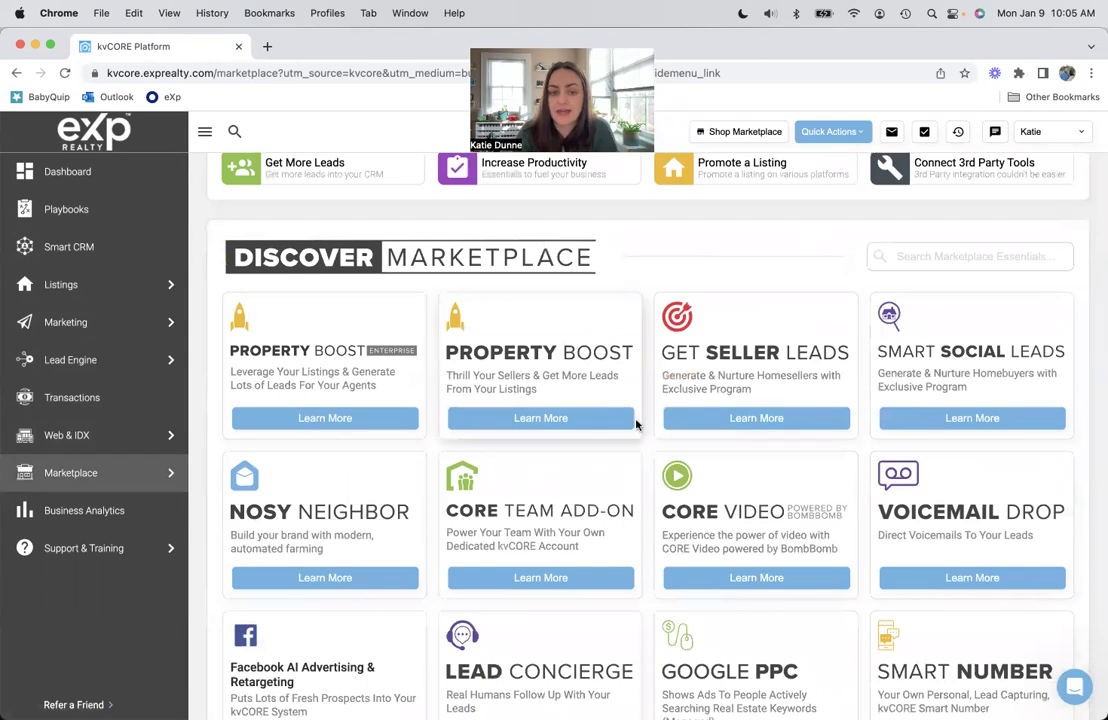
{"action": "scroll", "coordinate": [636, 424], "scroll_direction": "down", "scroll_amount": 3}
{"action": "scroll", "coordinate": [645, 306], "scroll_direction": "up", "scroll_amount": 1}
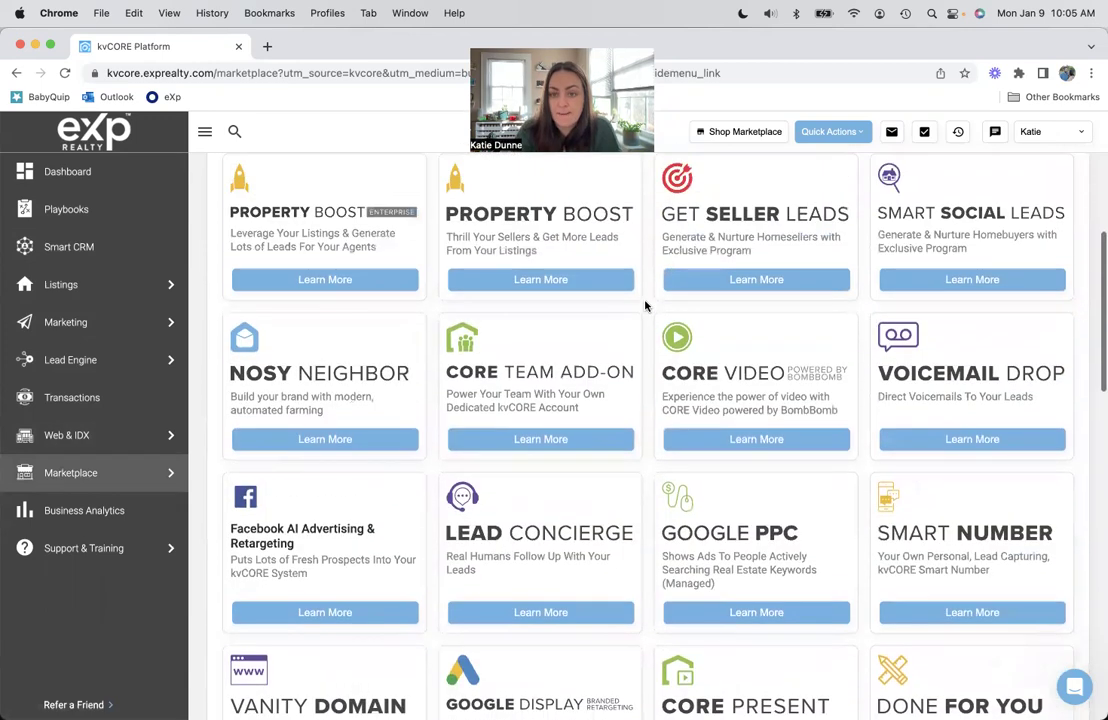
{"action": "scroll", "coordinate": [645, 306], "scroll_direction": "up", "scroll_amount": 2}
{"action": "scroll", "coordinate": [645, 306], "scroll_direction": "down", "scroll_amount": 2}
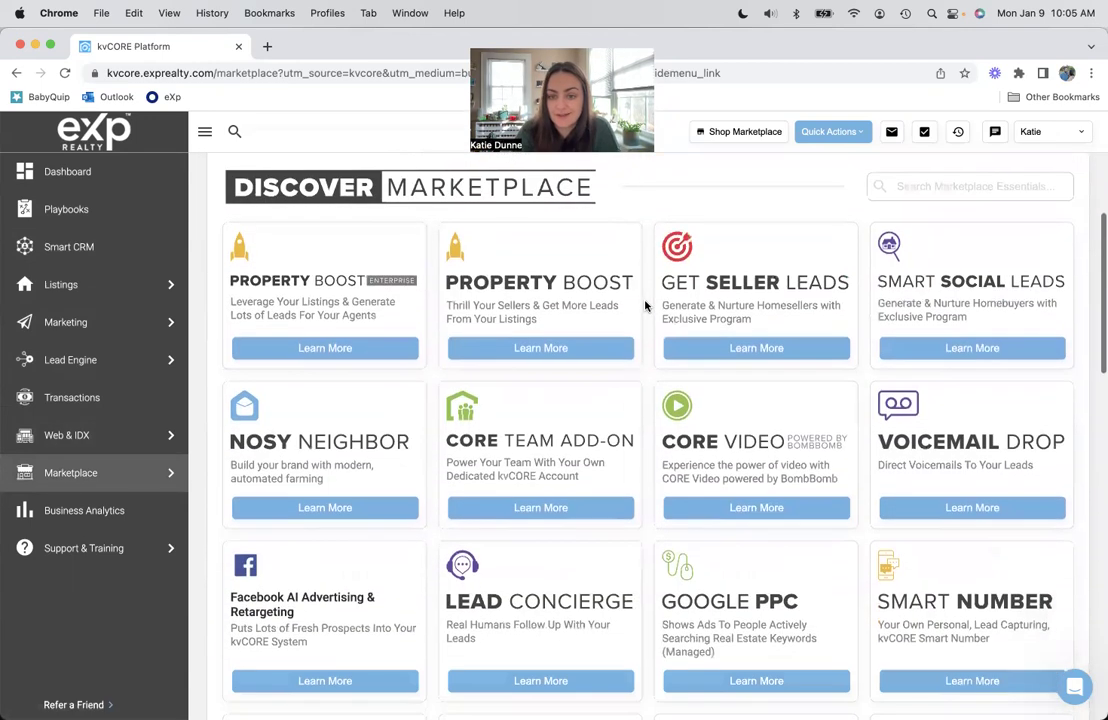
{"action": "scroll", "coordinate": [645, 306], "scroll_direction": "down", "scroll_amount": 3}
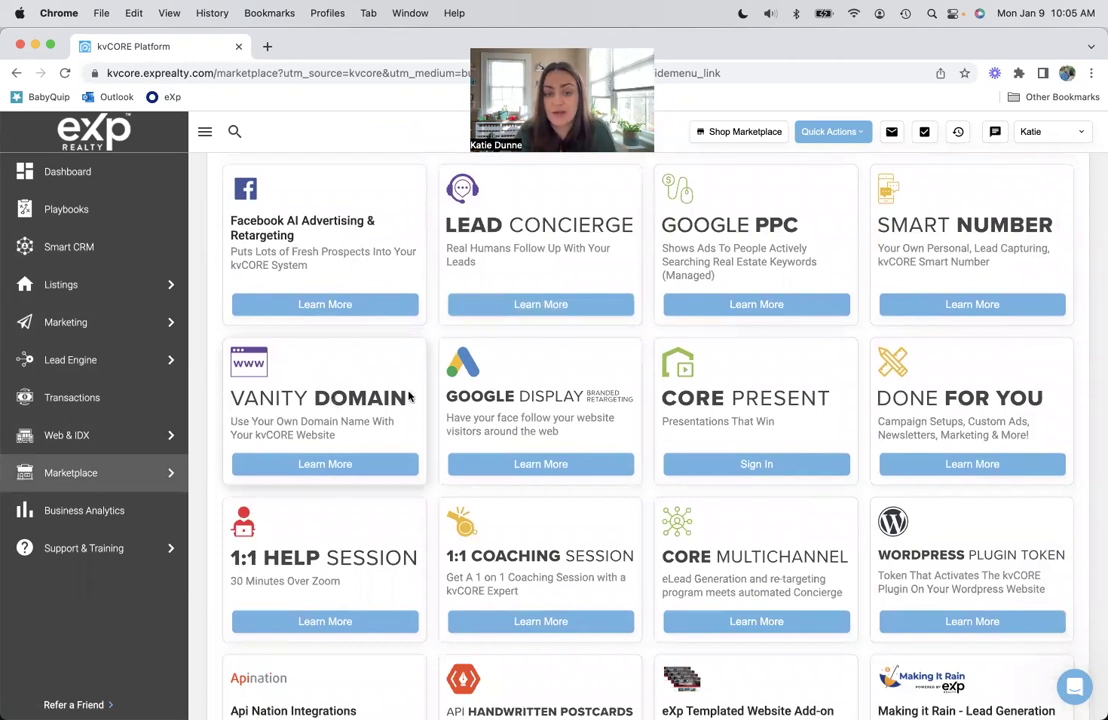
{"action": "scroll", "coordinate": [452, 409], "scroll_direction": "down", "scroll_amount": 4}
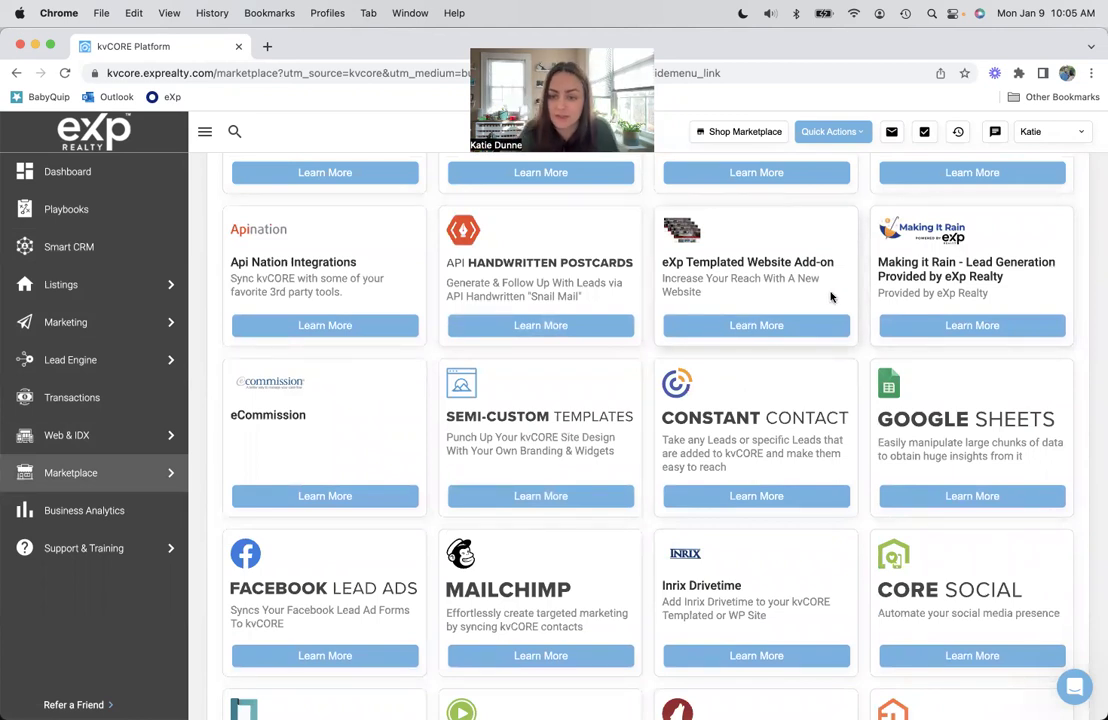
{"action": "scroll", "coordinate": [642, 378], "scroll_direction": "down", "scroll_amount": 2}
{"action": "scroll", "coordinate": [642, 378], "scroll_direction": "up", "scroll_amount": 5}
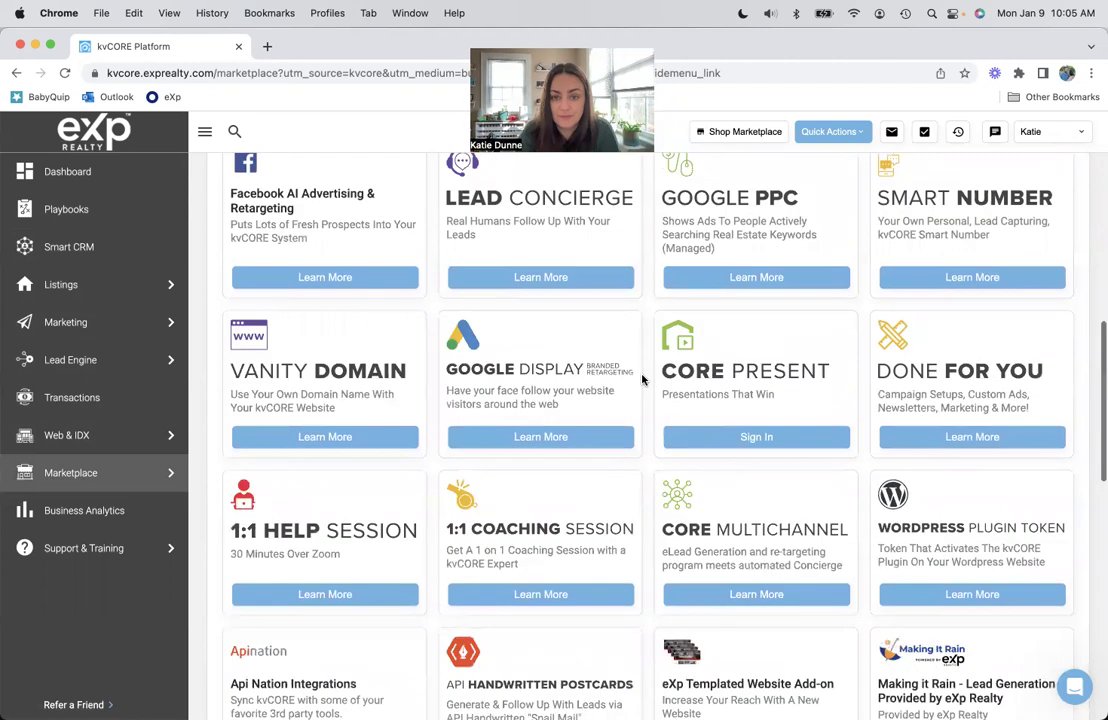
{"action": "scroll", "coordinate": [642, 378], "scroll_direction": "up", "scroll_amount": 8}
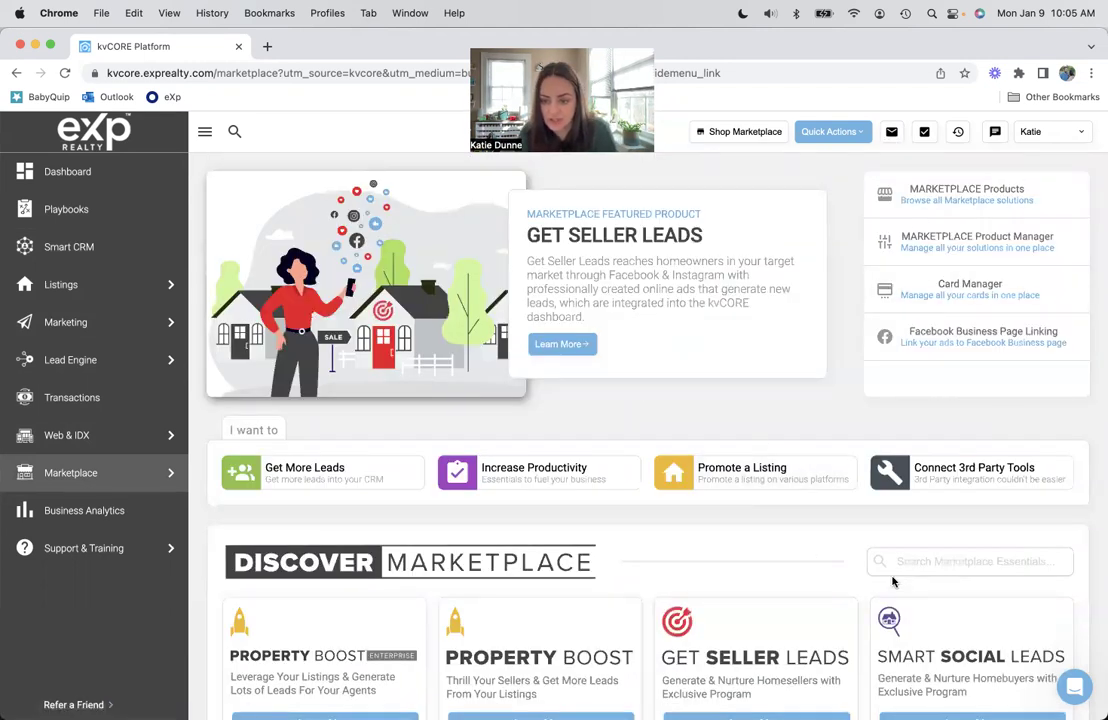
Step: Search the Marketplace products for "email" and clear the search
{"action": "scroll", "coordinate": [786, 517], "scroll_direction": "down", "scroll_amount": 3}
{"action": "left_click", "coordinate": [954, 431]}
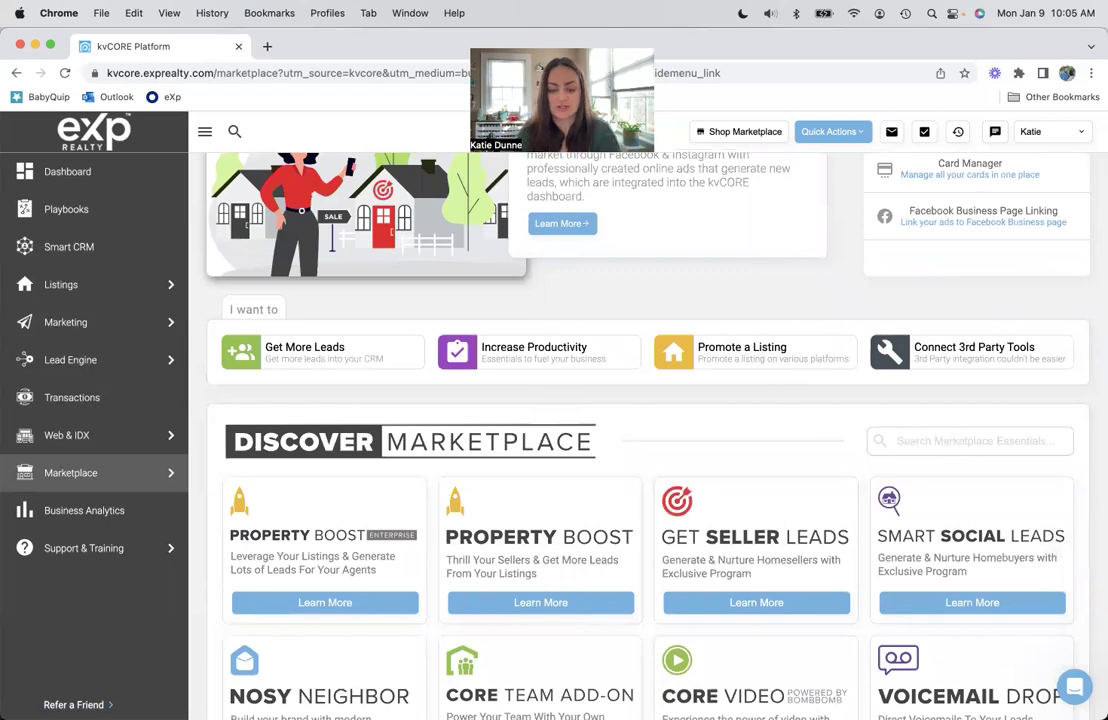
{"action": "type", "text": "email"}
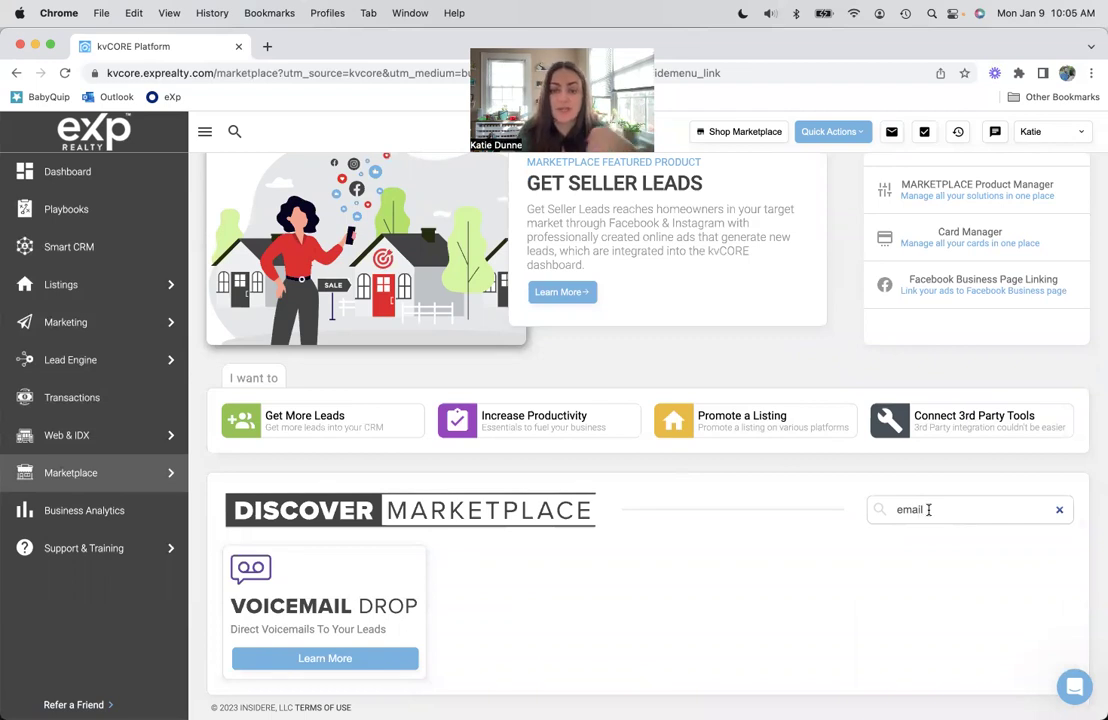
{"action": "scroll", "coordinate": [755, 510], "scroll_direction": "down", "scroll_amount": 1}
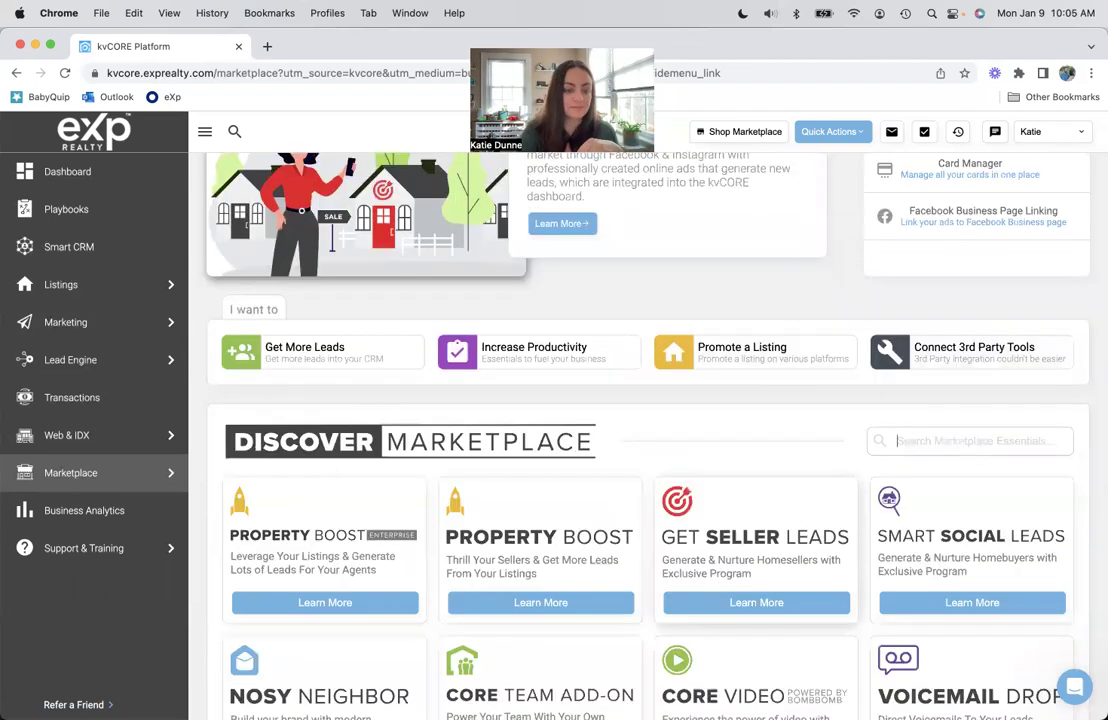
Step: Examine the Pipeline, kvCORE Activity and Consumer Interest reports in Business Analytics
{"action": "left_click", "coordinate": [77, 515]}
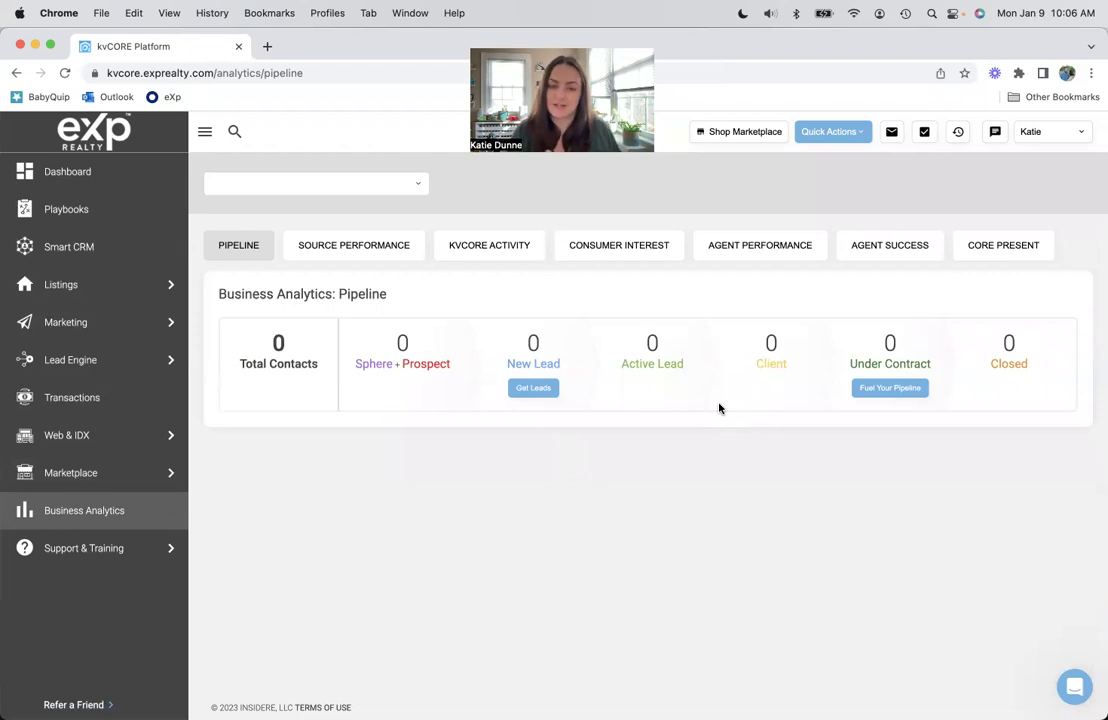
{"action": "left_click", "coordinate": [481, 253]}
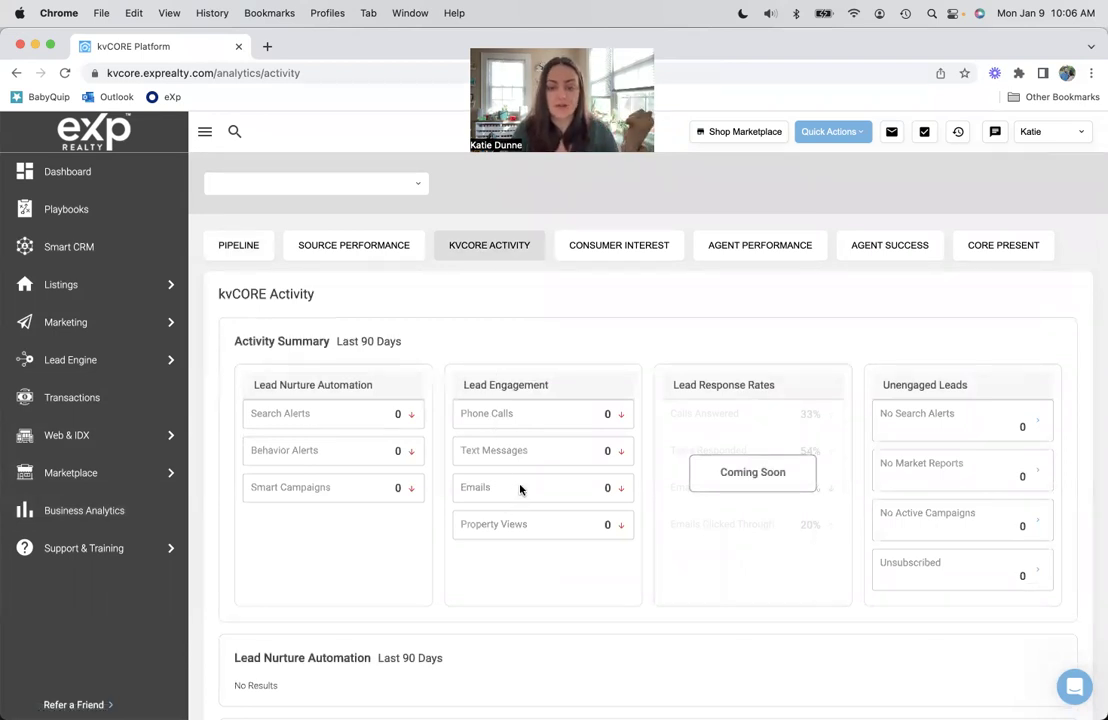
{"action": "scroll", "coordinate": [598, 534], "scroll_direction": "down", "scroll_amount": 2}
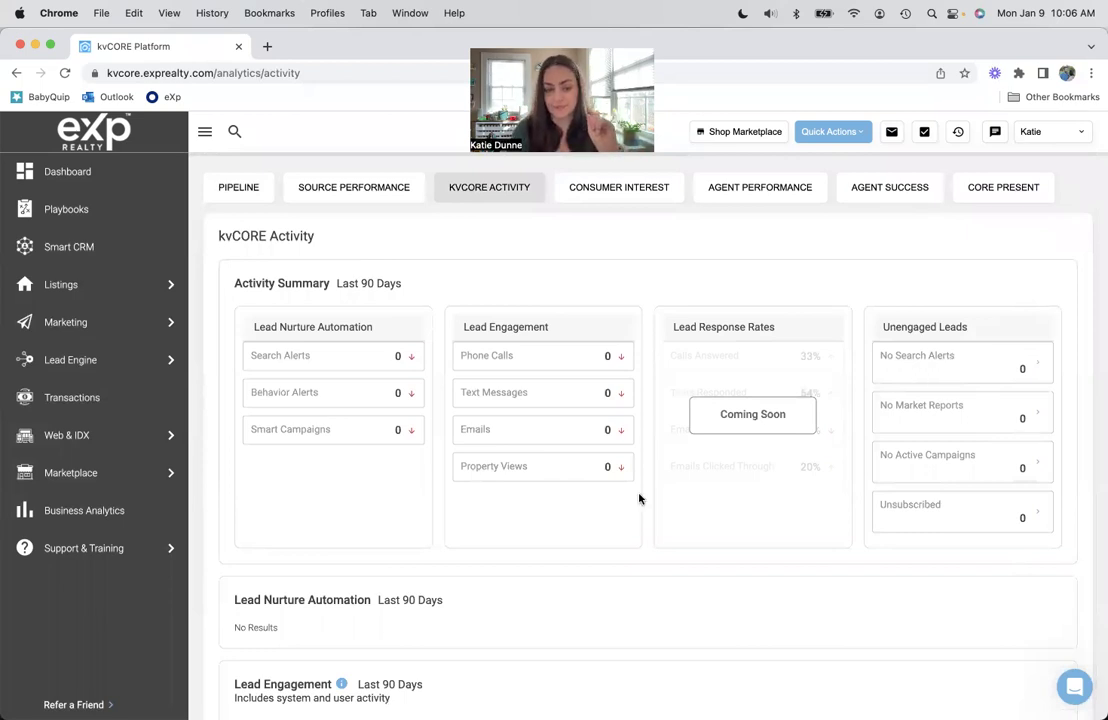
{"action": "scroll", "coordinate": [640, 498], "scroll_direction": "down", "scroll_amount": 3}
{"action": "scroll", "coordinate": [640, 498], "scroll_direction": "up", "scroll_amount": 3}
{"action": "left_click", "coordinate": [610, 248]}
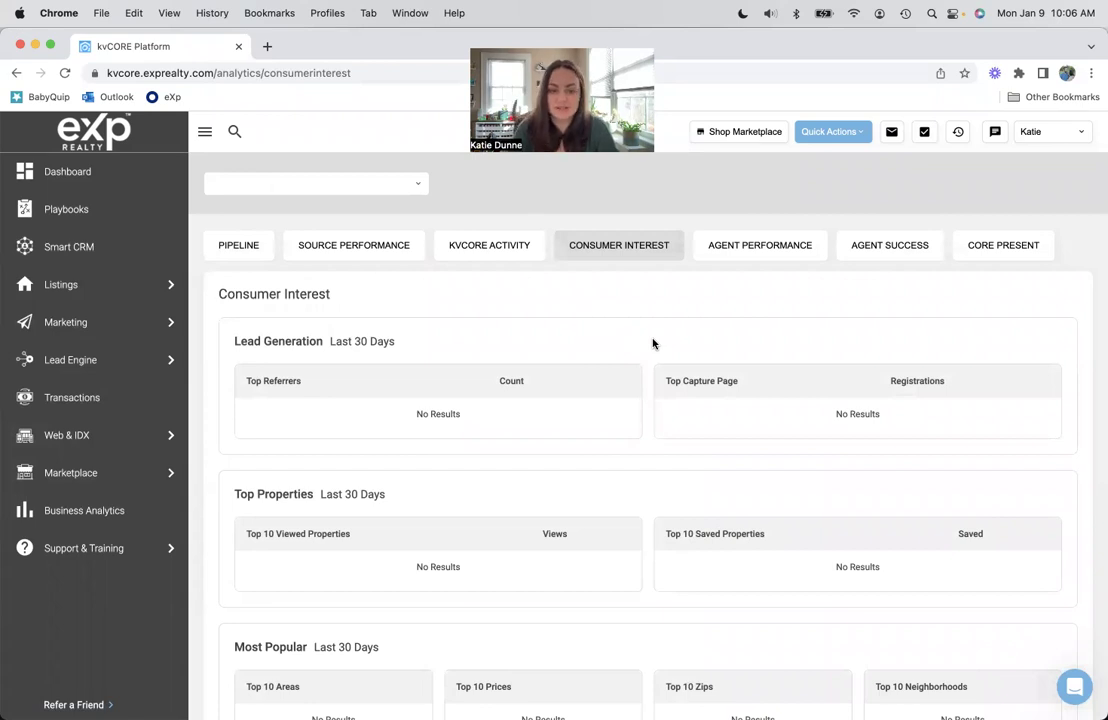
Step: Examine the lead, property and popularity tables in Consumer Interest, and view the Agent Performance and Agent Success reports
{"action": "scroll", "coordinate": [636, 414], "scroll_direction": "down", "scroll_amount": 2}
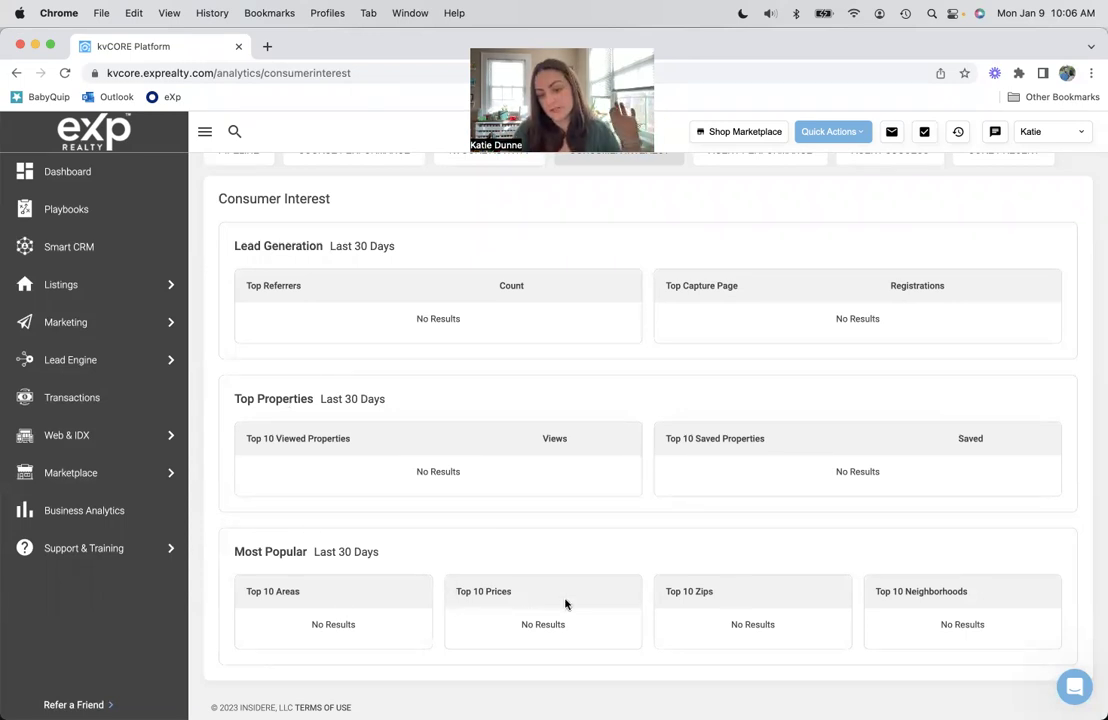
{"action": "scroll", "coordinate": [690, 544], "scroll_direction": "up", "scroll_amount": 2}
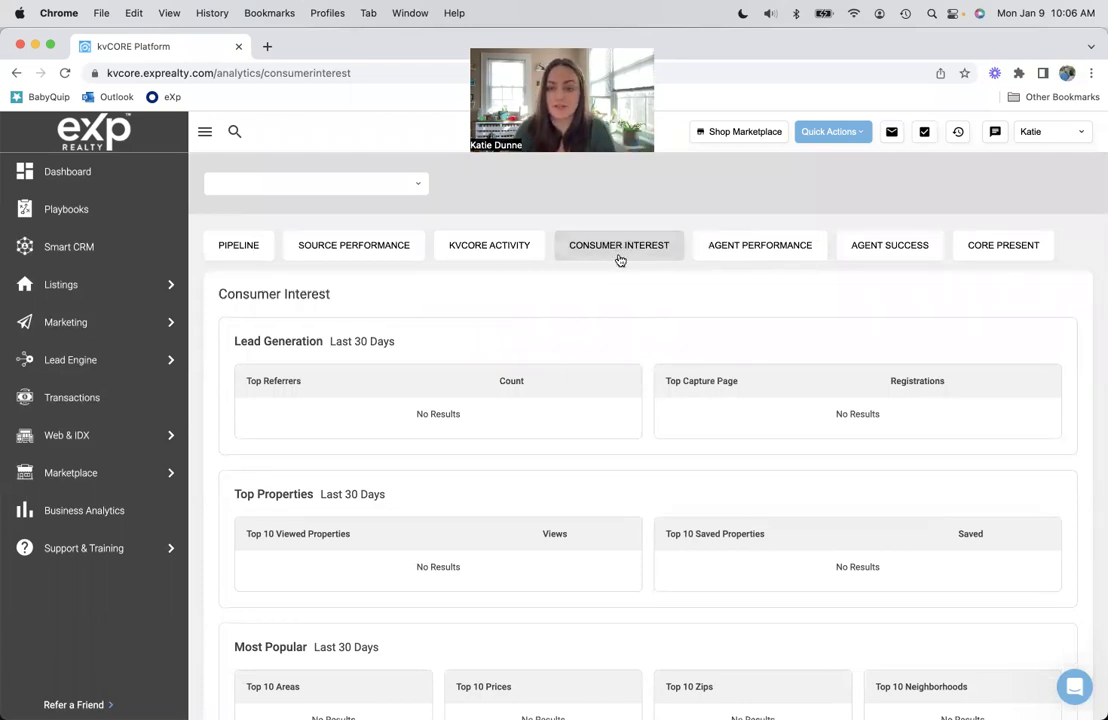
{"action": "left_click", "coordinate": [759, 251]}
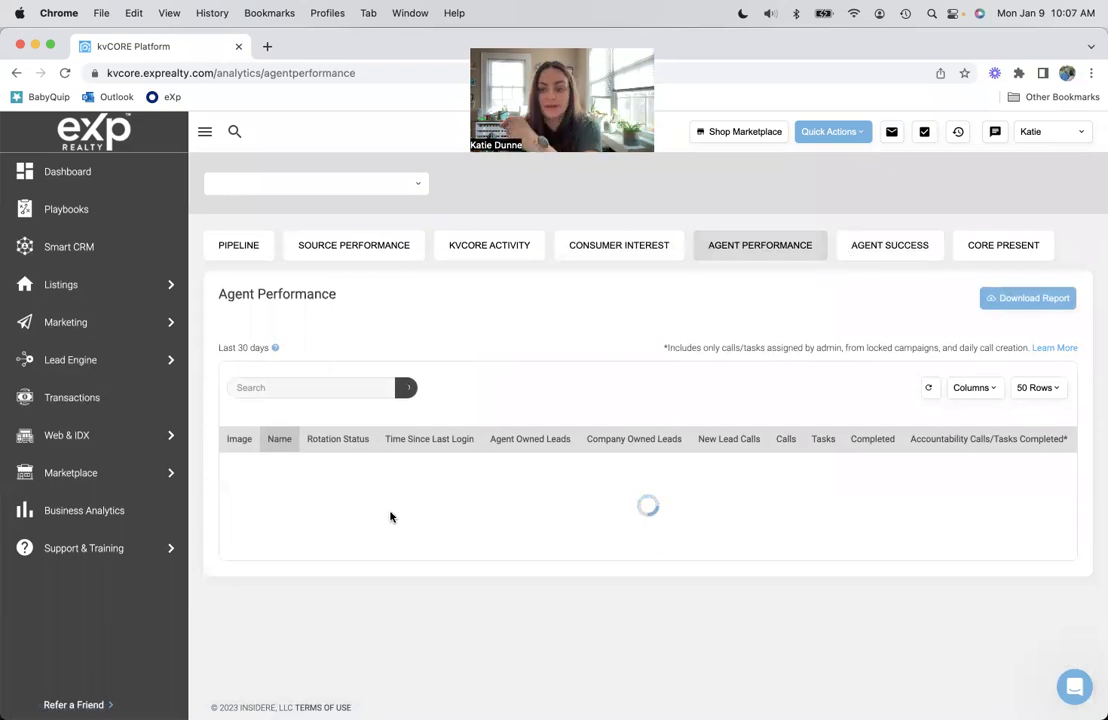
{"action": "left_click", "coordinate": [873, 243]}
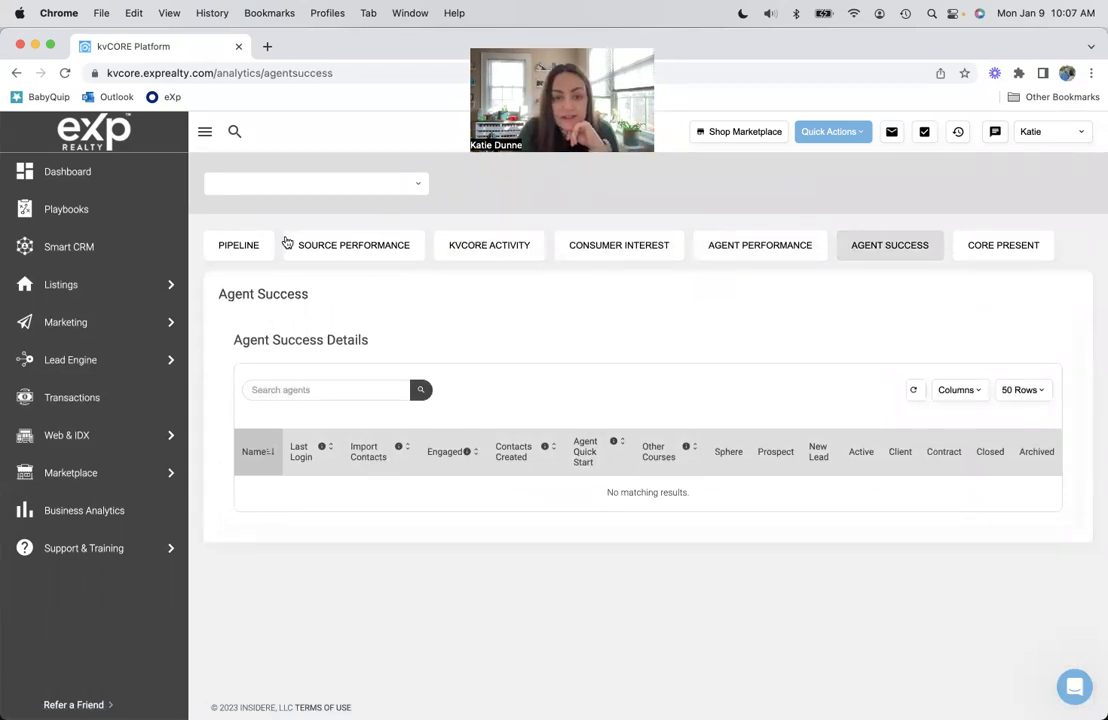
{"action": "mouse_move", "coordinate": [50, 551]}
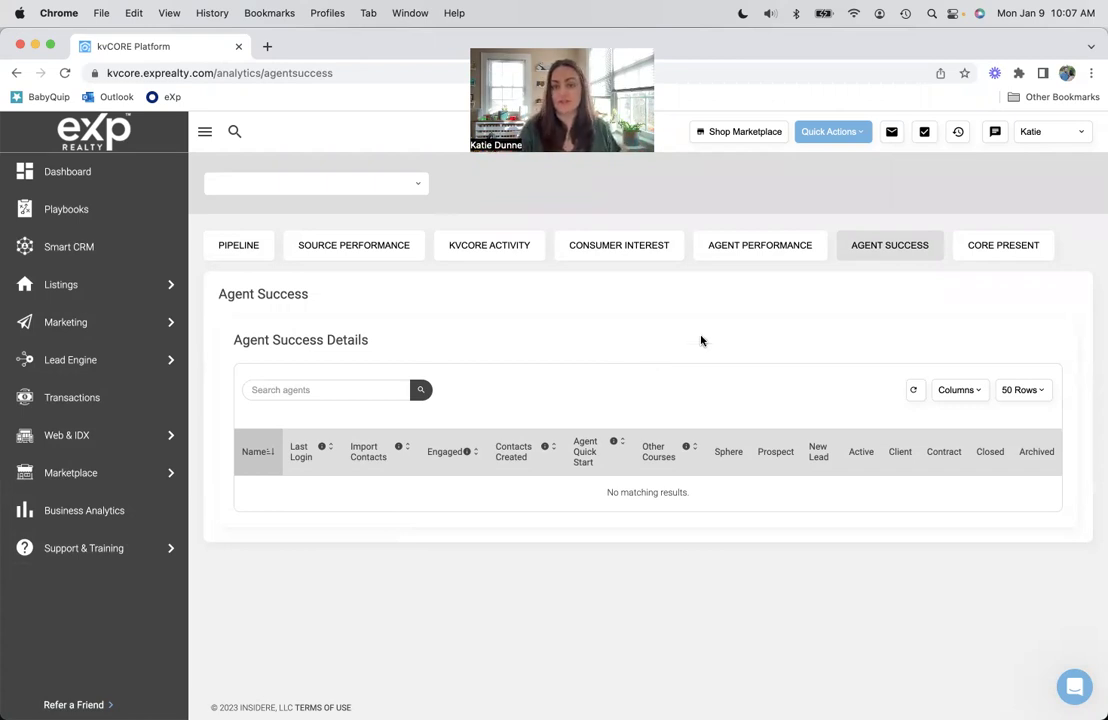
Step: View the contact details and the profile, agents, teams, websites and lead routing options in the account menu
{"action": "left_click", "coordinate": [1057, 135]}
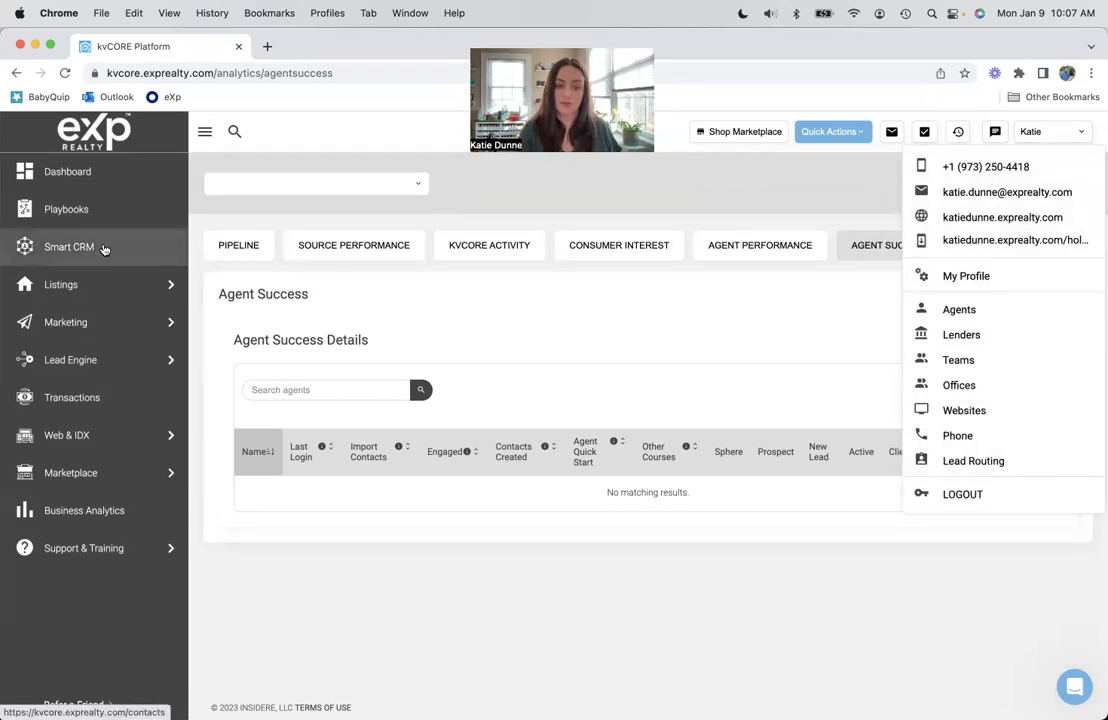
{"action": "left_click", "coordinate": [544, 344]}
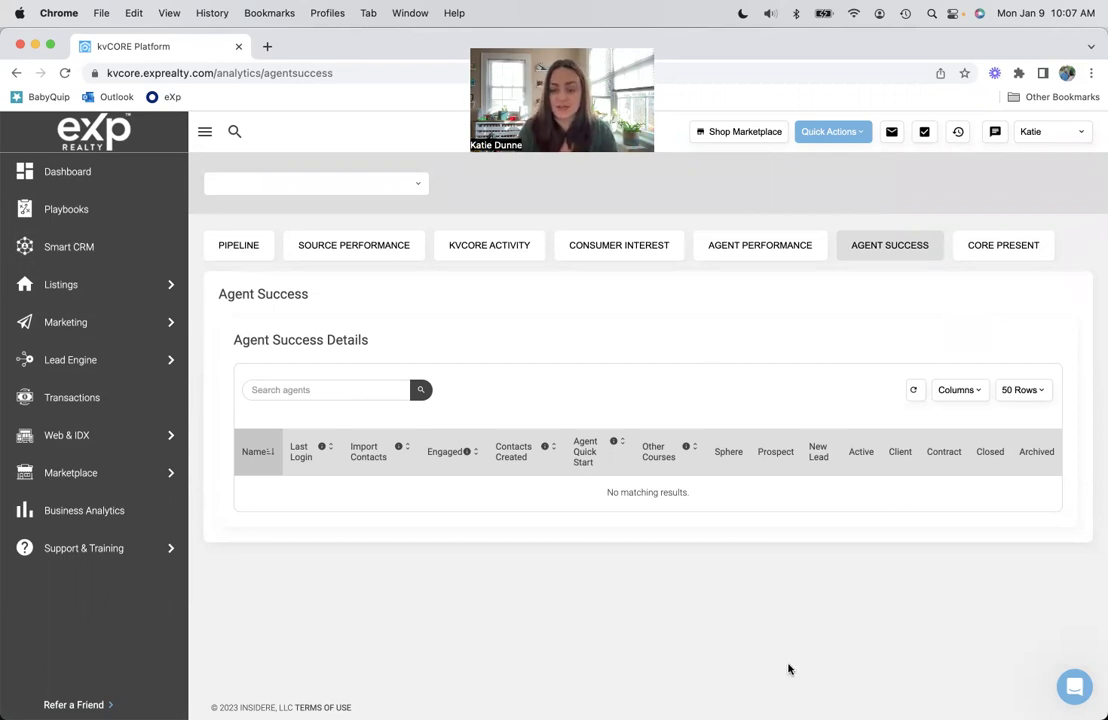
{"action": "mouse_move", "coordinate": [528, 700]}
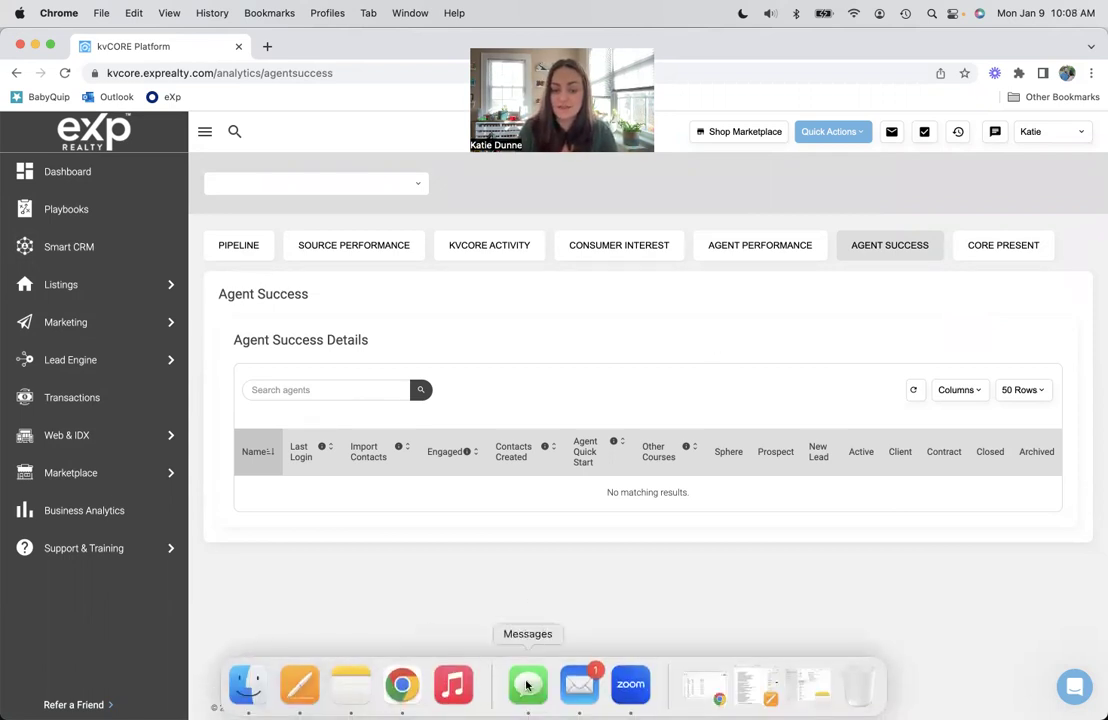